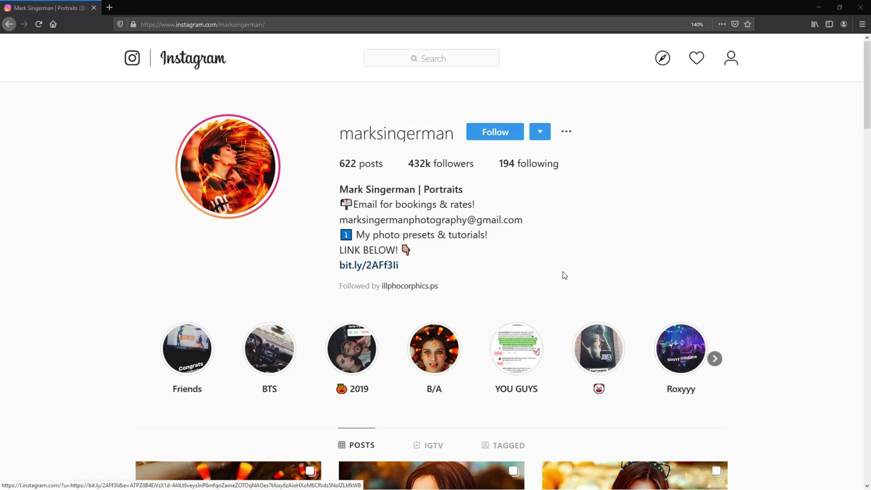
pyautogui.scroll(-3, 563, 271)
pyautogui.scroll(-3, 562, 271)
pyautogui.scroll(-4, 562, 271)
pyautogui.scroll(3, 563, 277)
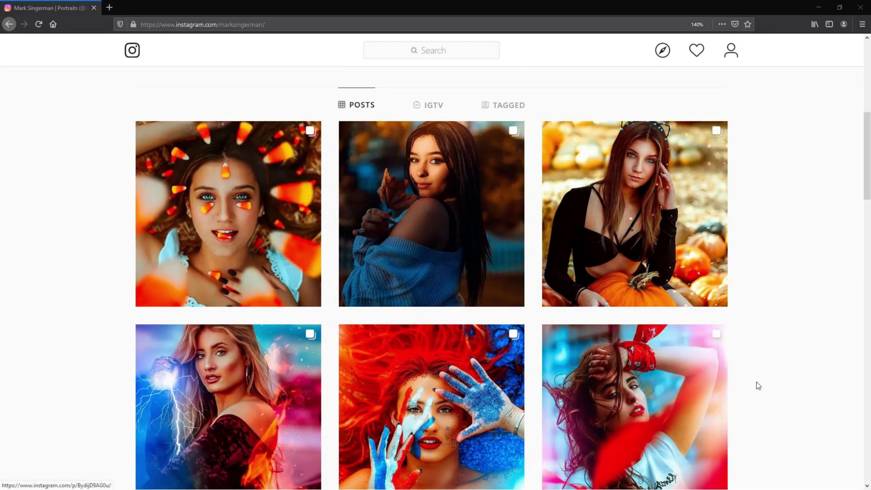
pyautogui.scroll(-3, 766, 375)
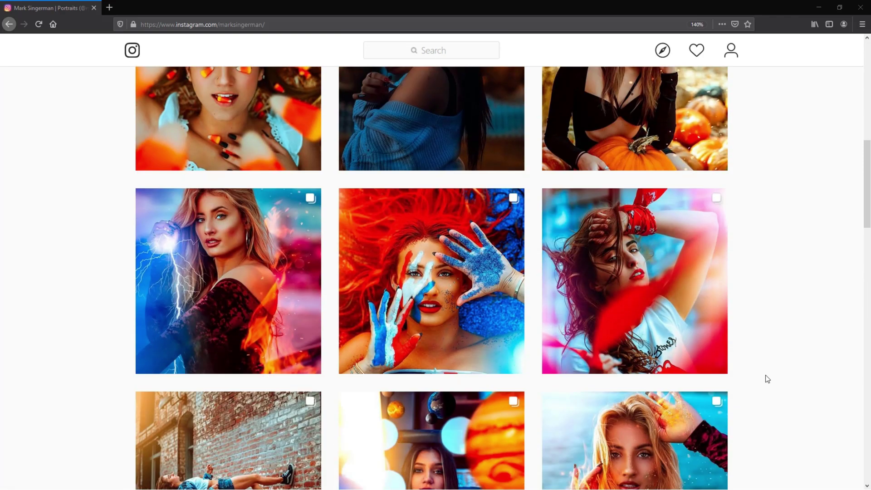
pyautogui.scroll(-5, 766, 375)
pyautogui.scroll(-4, 767, 375)
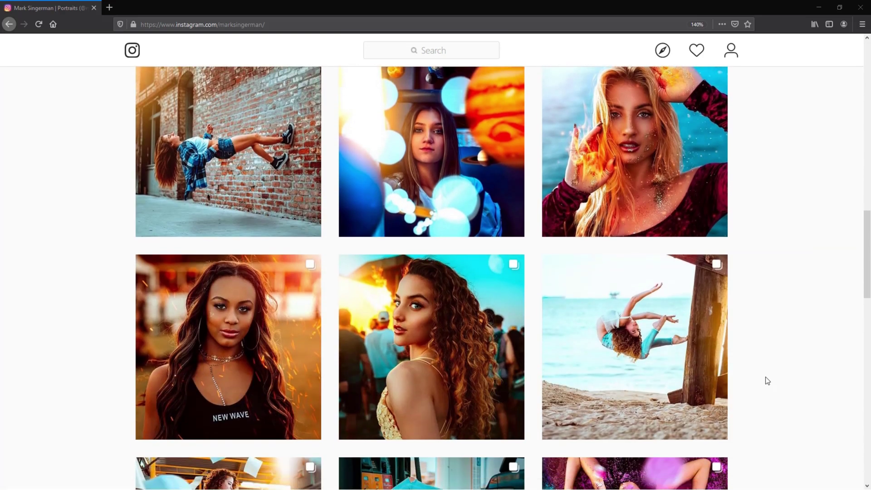
pyautogui.scroll(-3, 766, 377)
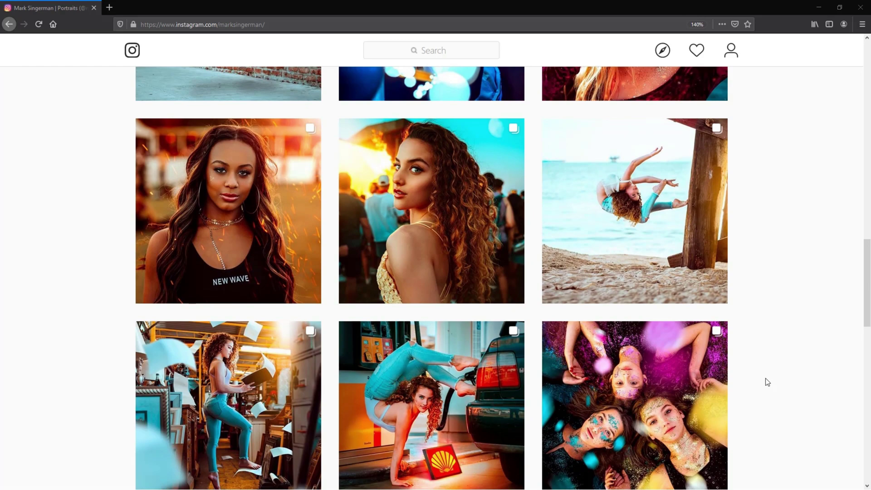
pyautogui.scroll(-4, 766, 378)
pyautogui.scroll(-2, 765, 379)
pyautogui.scroll(-2, 766, 378)
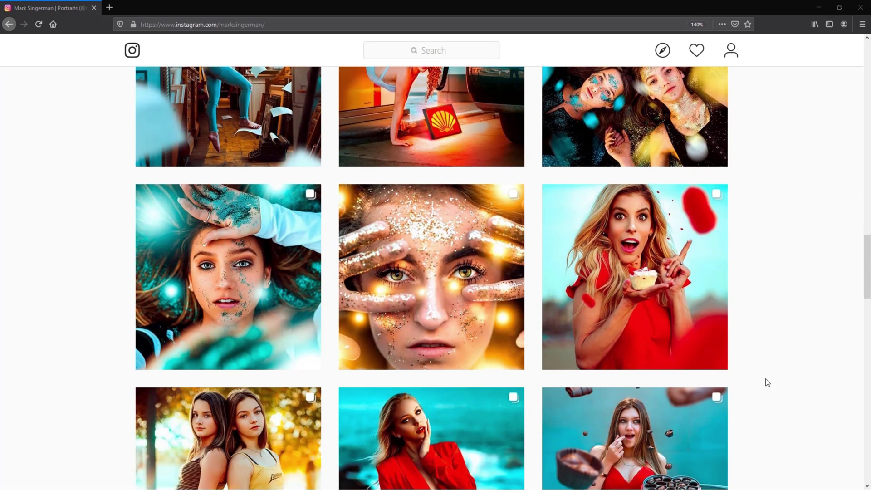
pyautogui.scroll(-4, 766, 379)
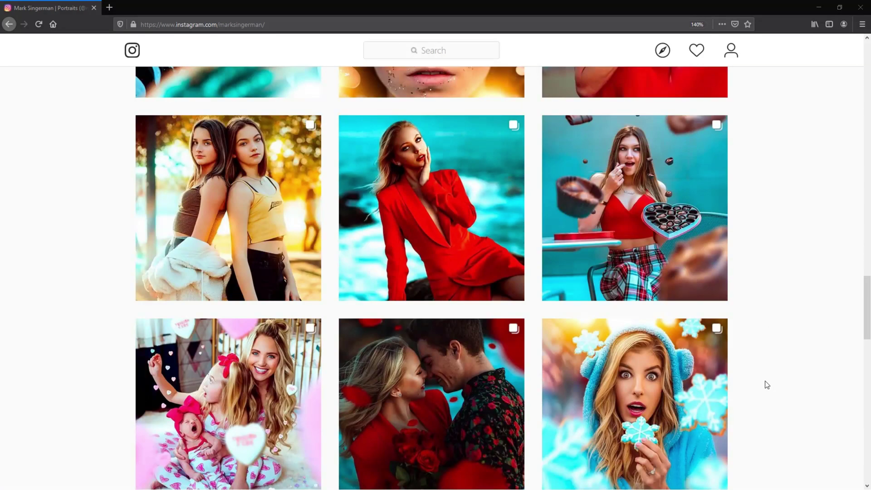
pyautogui.scroll(-2, 766, 381)
pyautogui.scroll(-2, 766, 381)
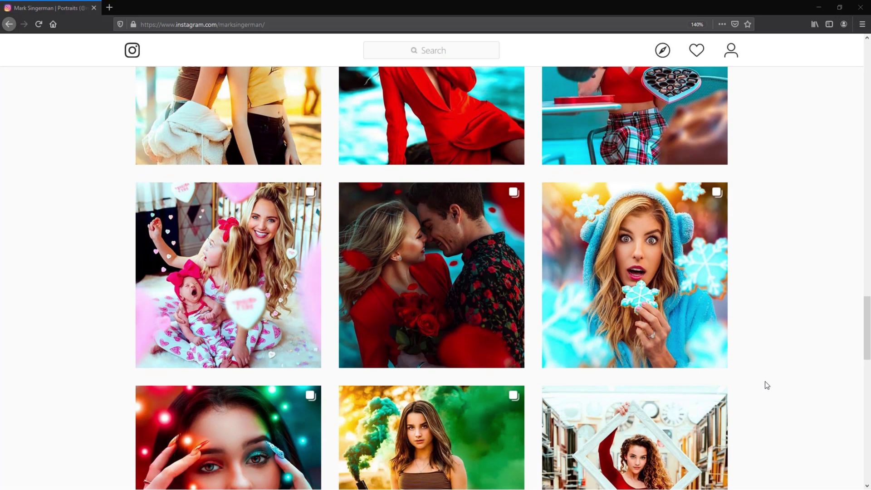
pyautogui.scroll(4, 765, 382)
pyautogui.scroll(2, 765, 382)
pyautogui.scroll(2, 765, 381)
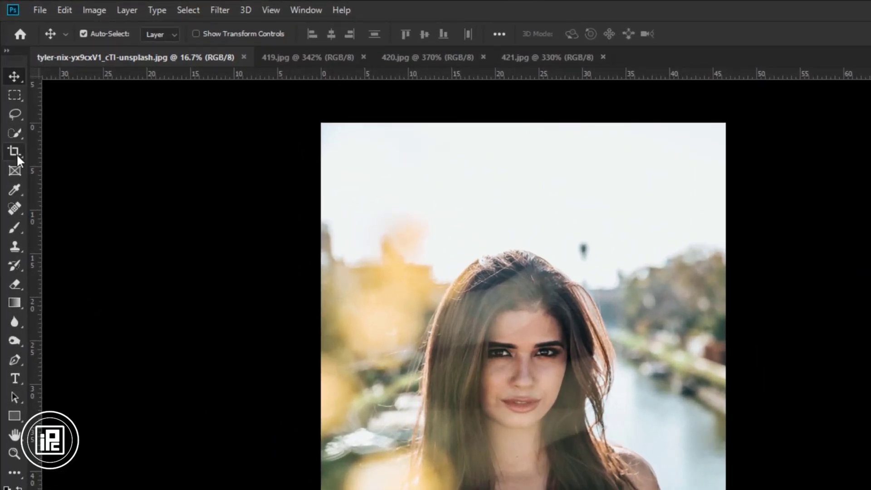
# Crop the sky band off the top of the river portrait and fit it to screen
pyautogui.click(16, 149)
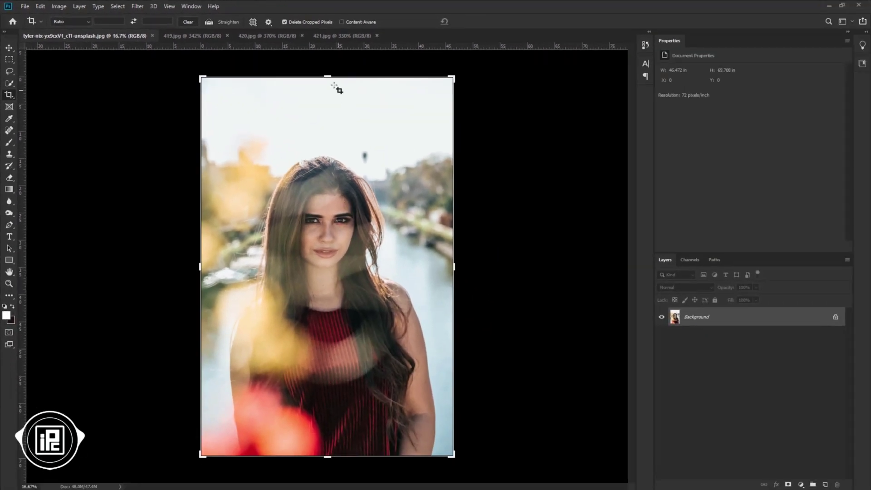
pyautogui.moveTo(328, 77); pyautogui.dragTo(328, 103)
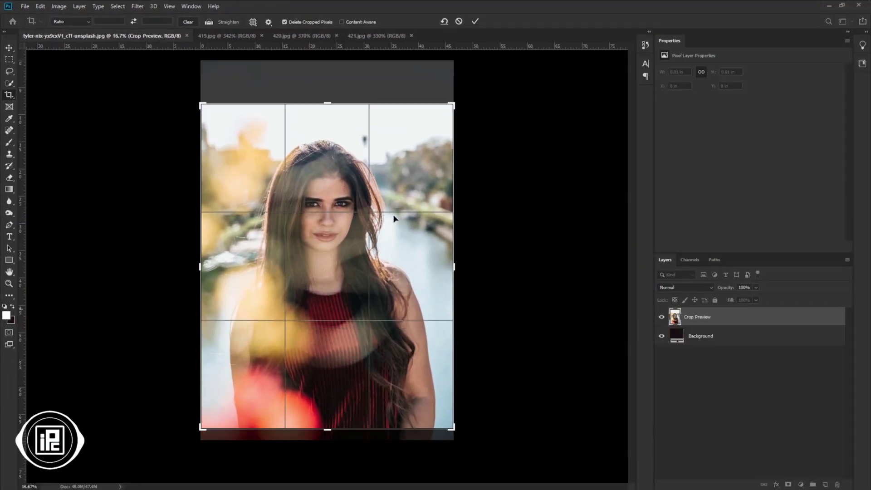
pyautogui.press('Return')
pyautogui.hotkey('ctrl', '0')
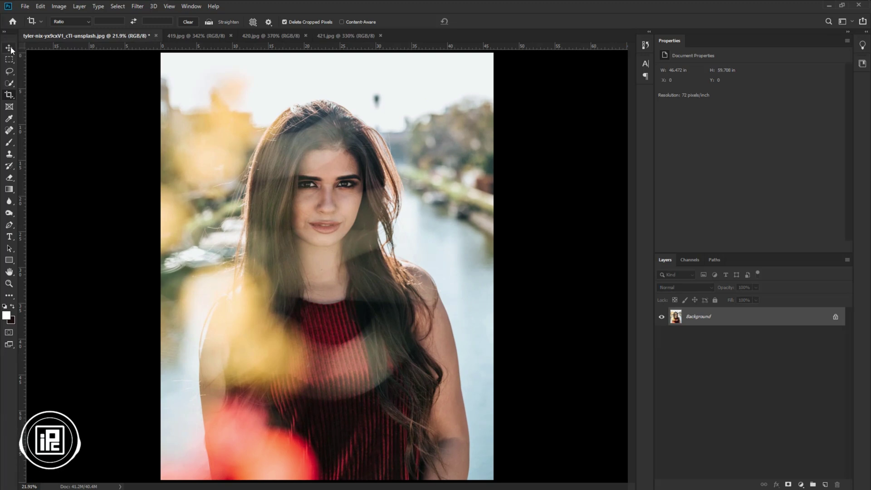
pyautogui.click(10, 48)
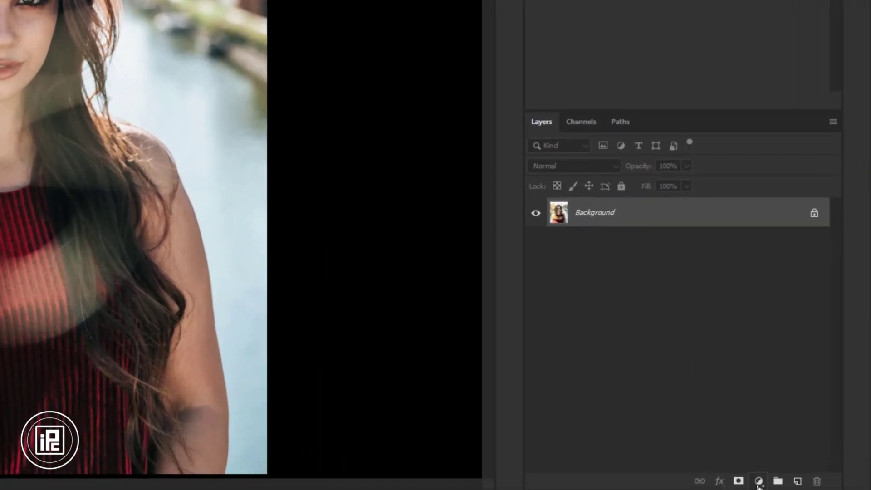
# Add a Curves adjustment layer and lift the RGB curve with mid and shadow points
pyautogui.click(759, 481)
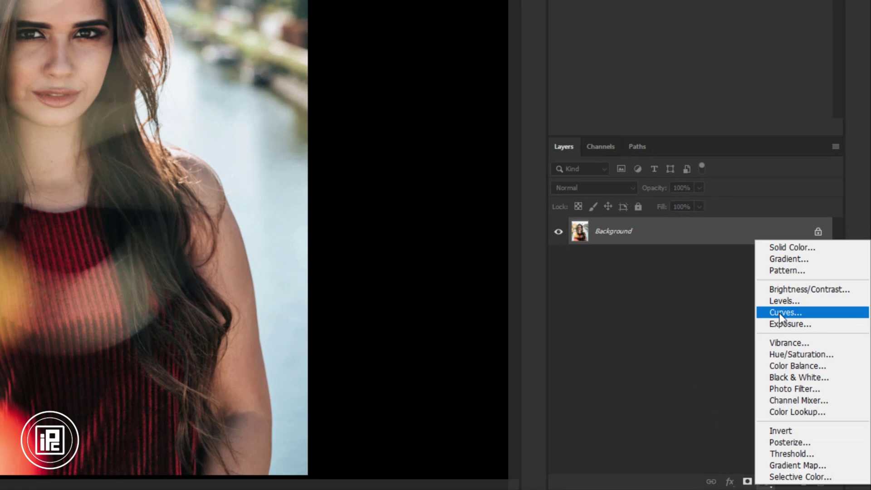
pyautogui.click(780, 300)
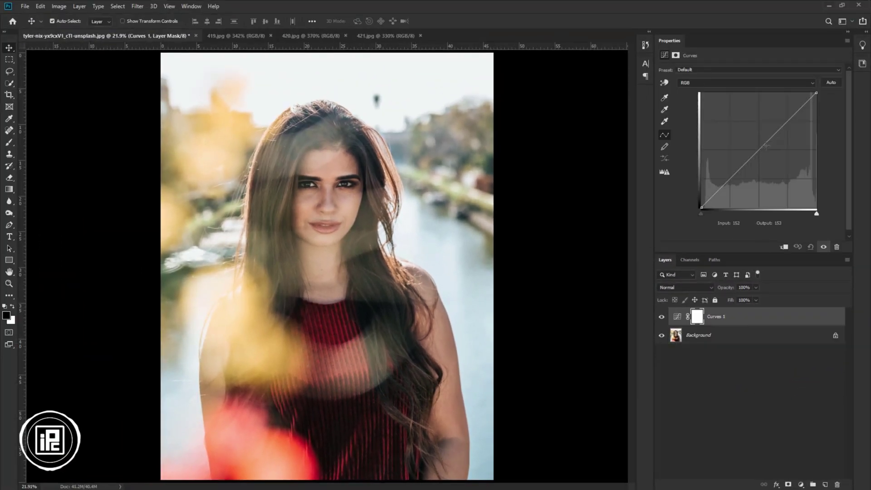
pyautogui.click(758, 149)
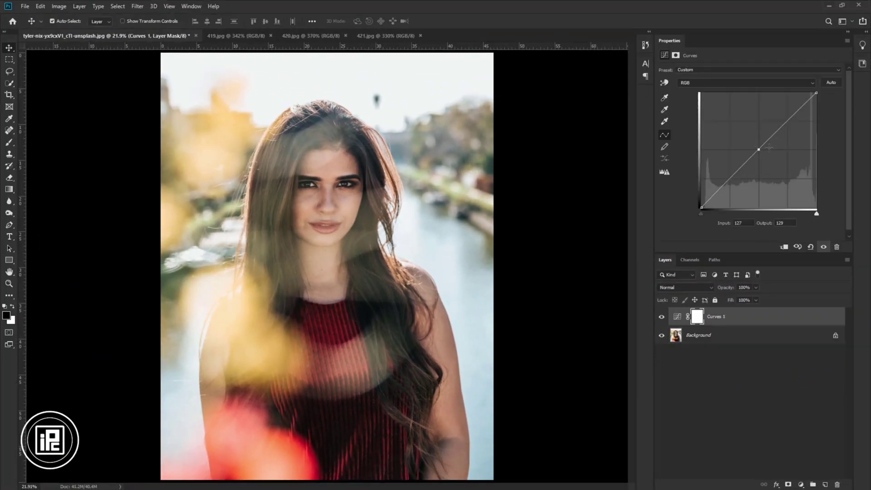
pyautogui.moveTo(760, 149); pyautogui.dragTo(790, 113)
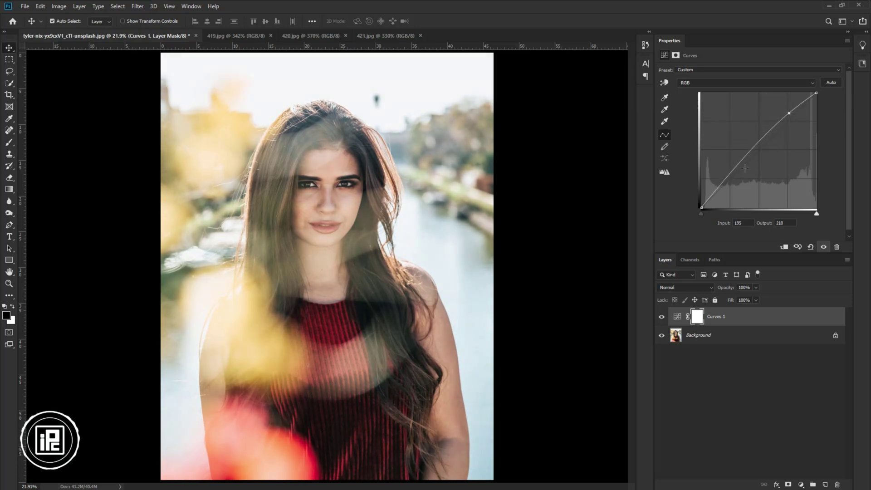
pyautogui.click(729, 179)
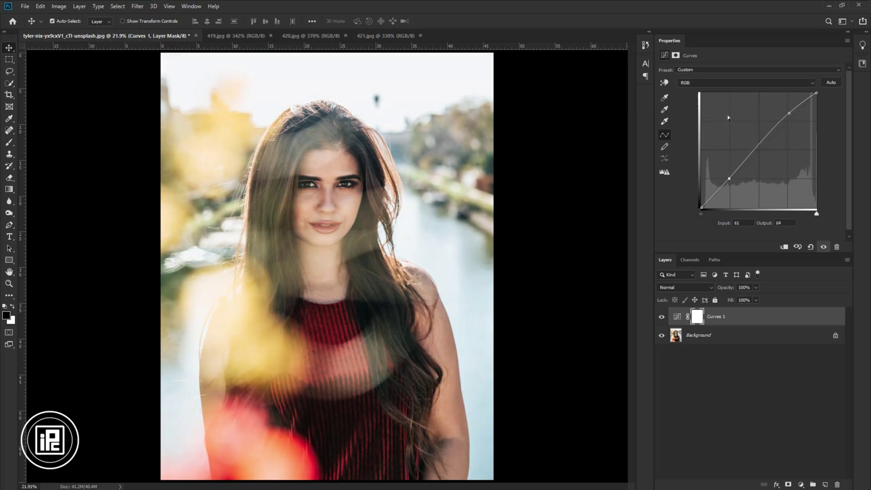
# Warm the Red, Green and Blue channel end points, then stamp visible layers into a new layer
pyautogui.click(747, 83)
pyautogui.click(715, 97)
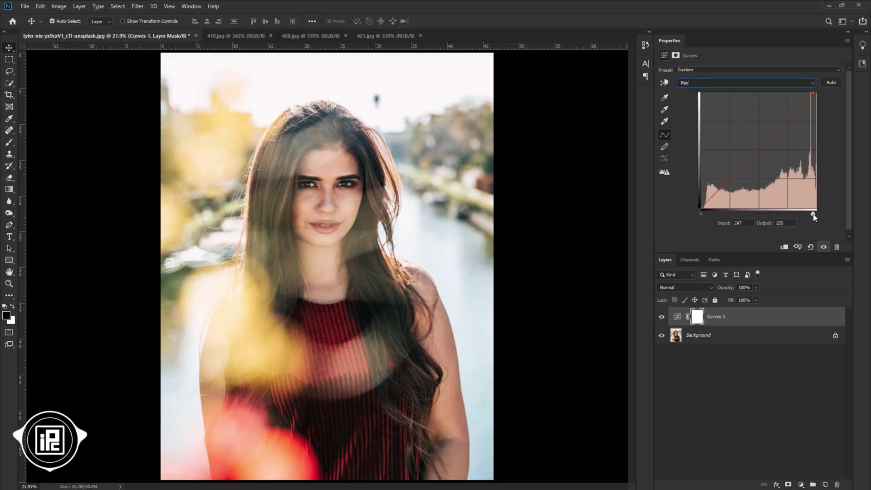
pyautogui.hotkey('alt', '4')
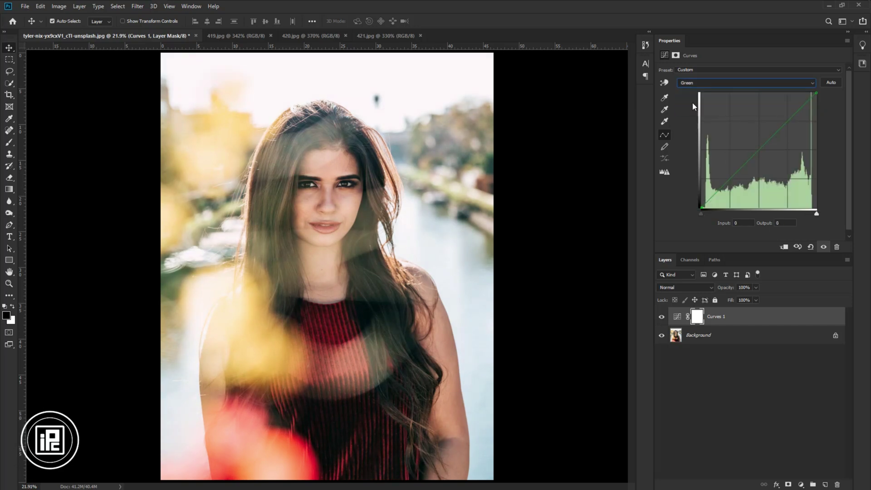
pyautogui.moveTo(816, 213); pyautogui.dragTo(809, 215)
pyautogui.hotkey('alt', '5')
pyautogui.moveTo(701, 212); pyautogui.dragTo(704, 212)
pyautogui.hotkey('alt', '3')
pyautogui.moveTo(812, 214); pyautogui.dragTo(809, 214)
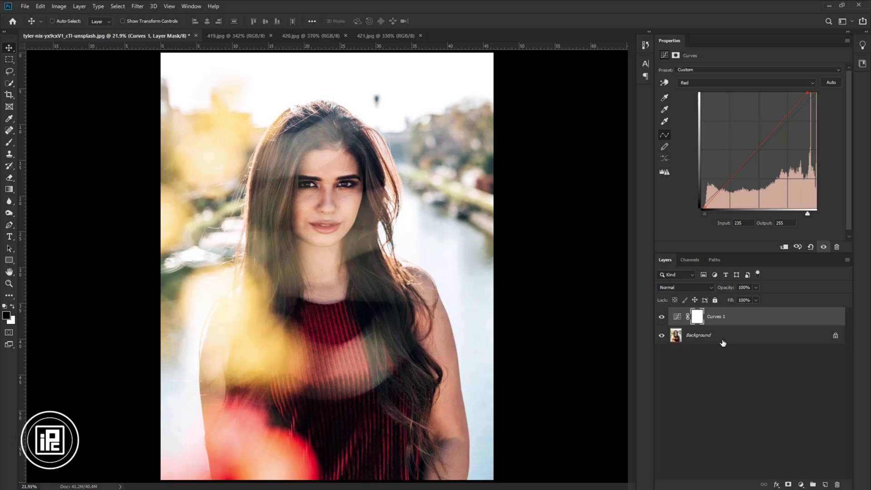
pyautogui.hotkey('ctrl', 'alt', 'shift', 'e')
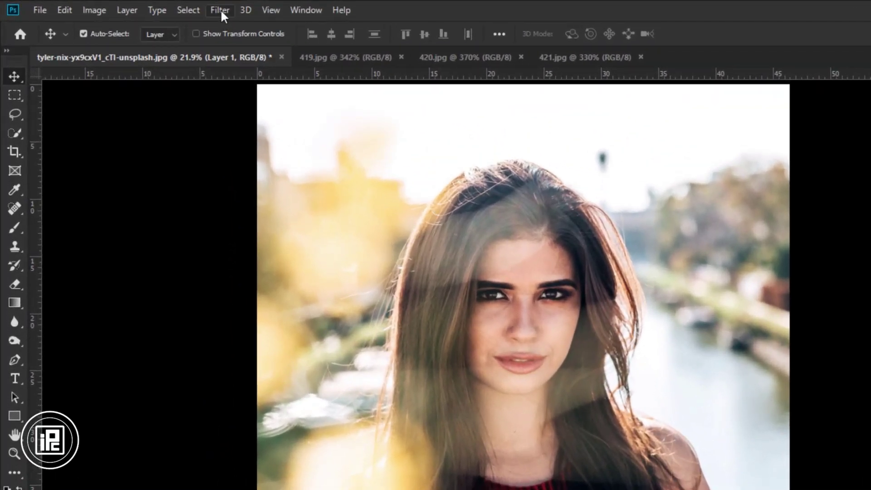
# Launch SkinFiner from Filter > Photo-Toolbox and zoom to the face at 1:1
pyautogui.click(220, 9)
pyautogui.moveTo(250, 321)
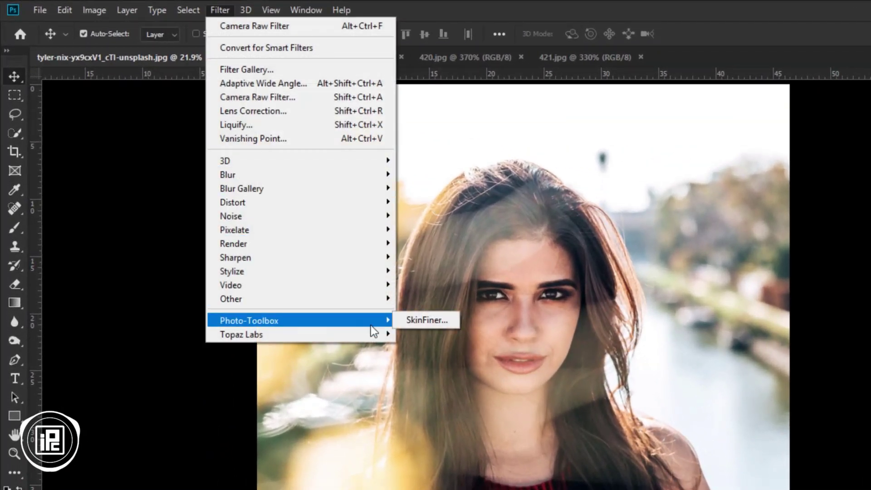
pyautogui.click(426, 319)
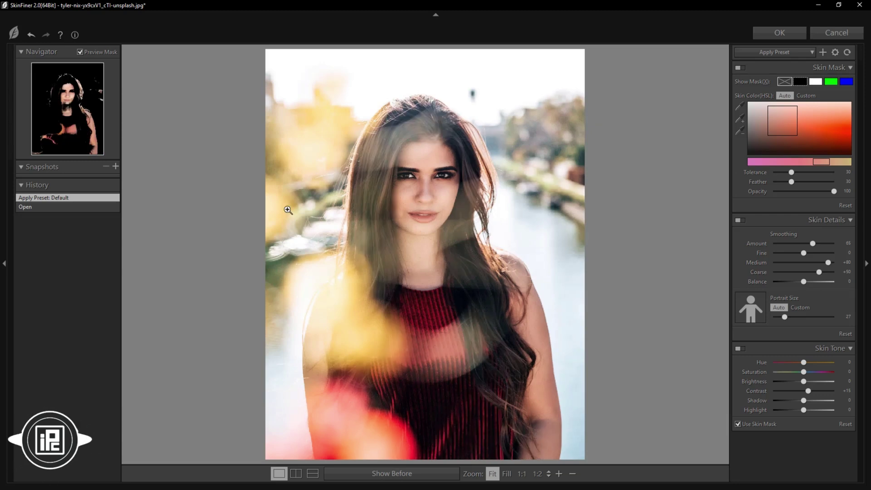
pyautogui.click(428, 196)
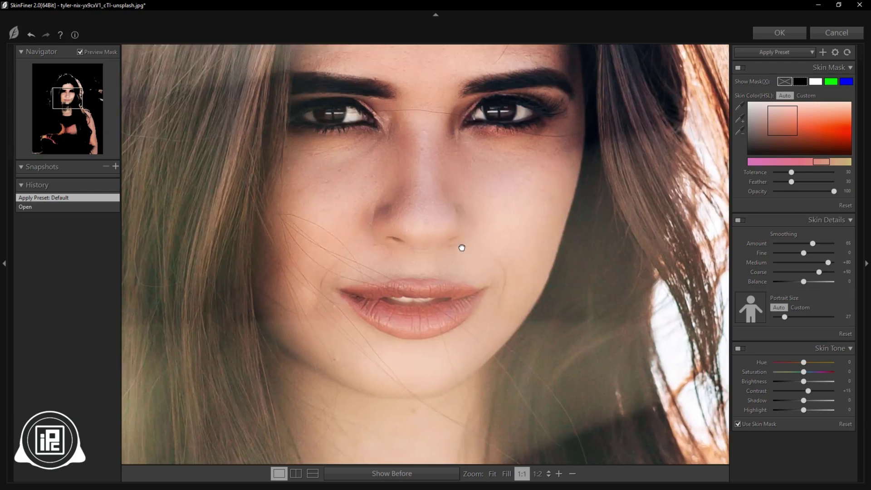
pyautogui.moveTo(440, 211); pyautogui.dragTo(462, 255)
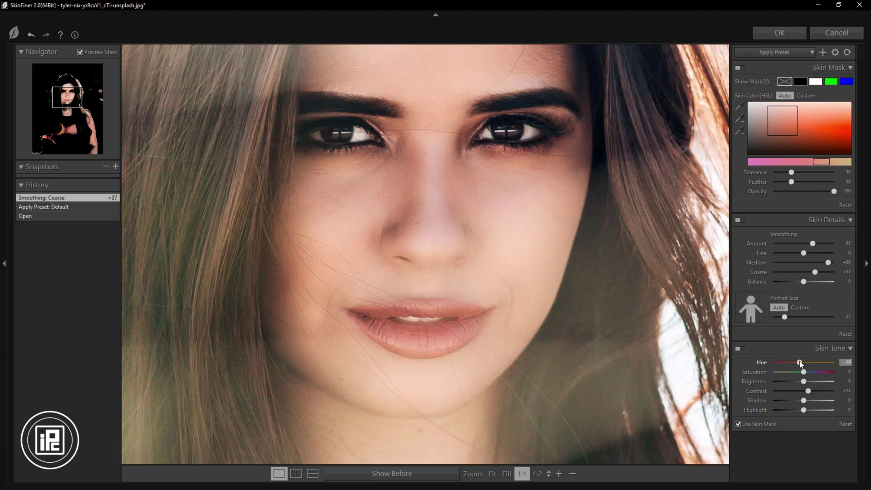
# Reset the skin tone hue, nudge the smoothing Balance up, and apply the retouch
pyautogui.moveTo(805, 362); pyautogui.dragTo(801, 362)
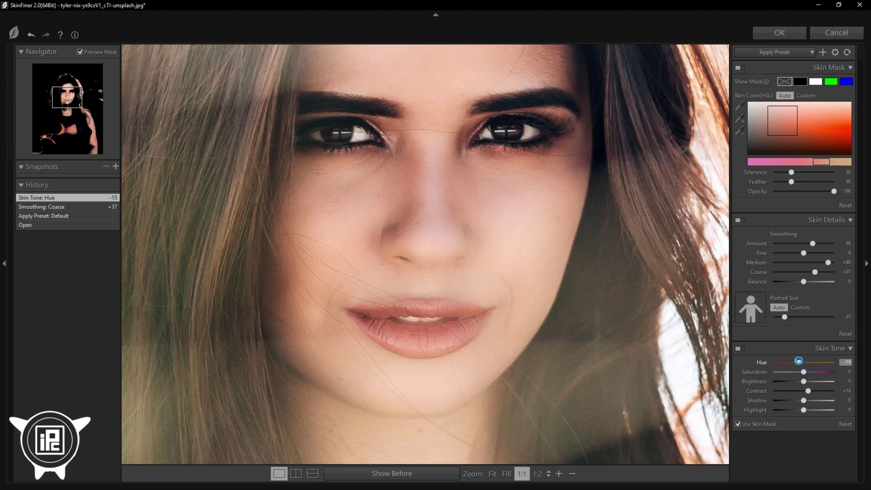
pyautogui.doubleClick(801, 362)
pyautogui.moveTo(804, 281); pyautogui.dragTo(805, 281)
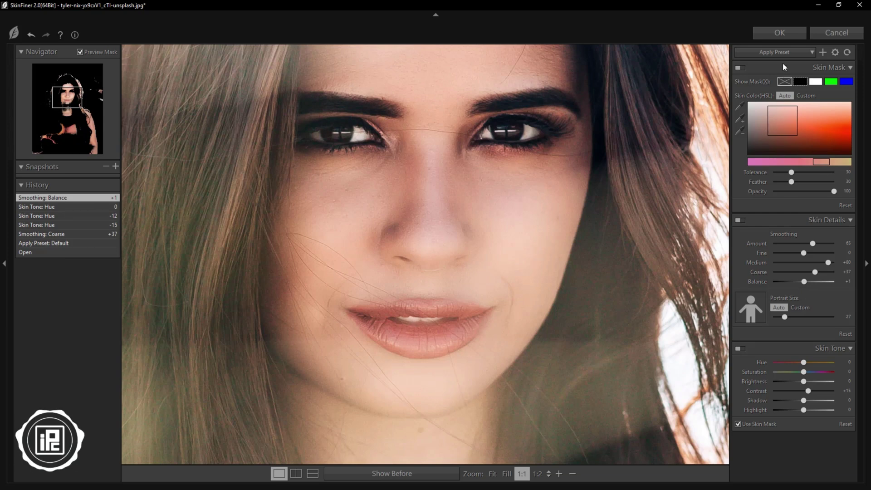
pyautogui.click(781, 37)
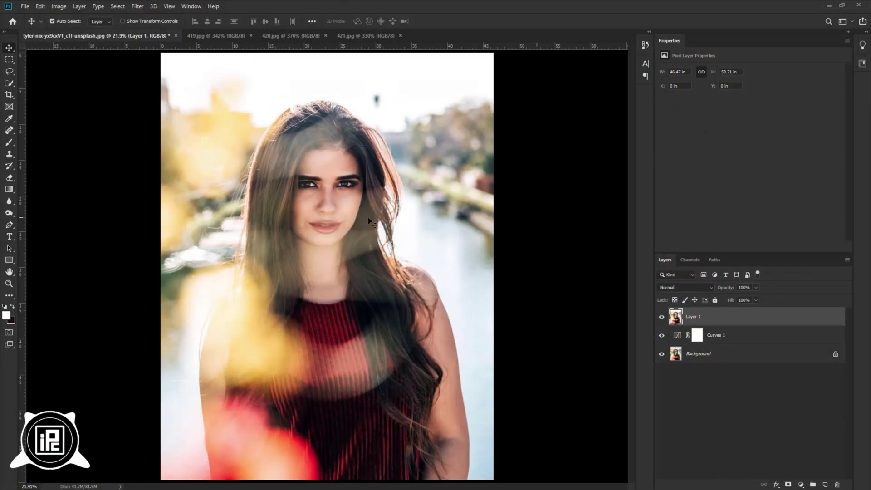
pyautogui.scroll(2, 319, 213)
pyautogui.scroll(2, 358, 216)
pyautogui.scroll(2, 358, 215)
pyautogui.scroll(1, 358, 216)
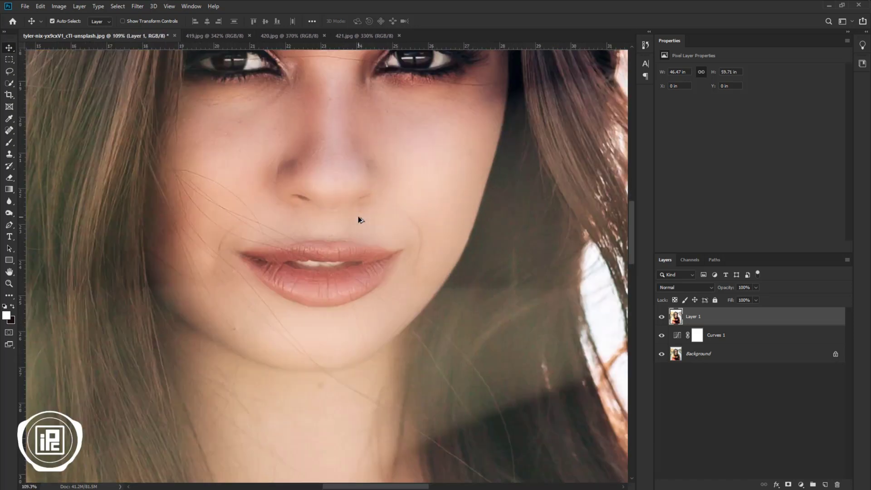
pyautogui.scroll(2, 358, 216)
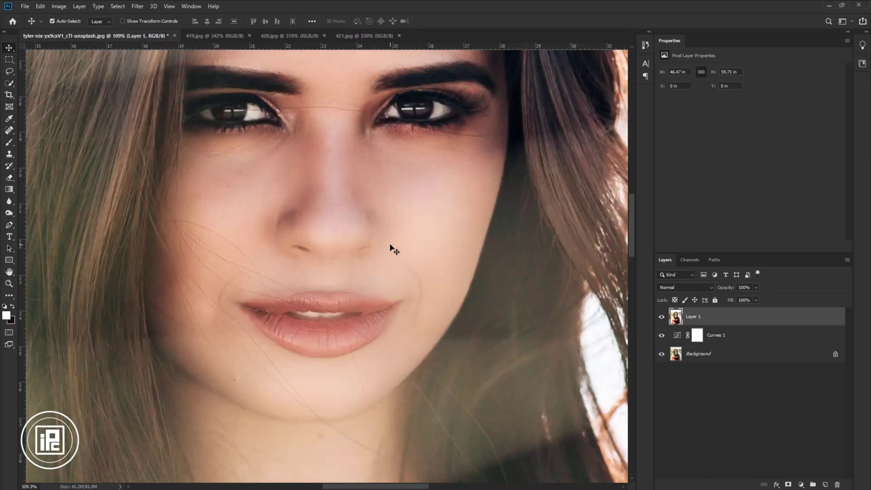
# Toggle Layer 1's visibility to compare skin, duplicate it, and make Layer 1 copy a smart object
pyautogui.click(663, 316)
pyautogui.click(663, 316)
pyautogui.scroll(-4, 499, 316)
pyautogui.scroll(-3, 499, 316)
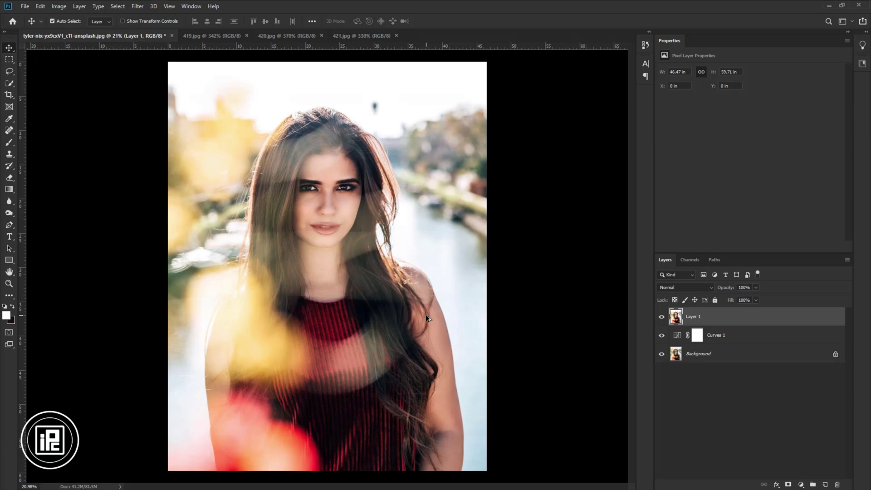
pyautogui.hotkey('ctrl', 'j')
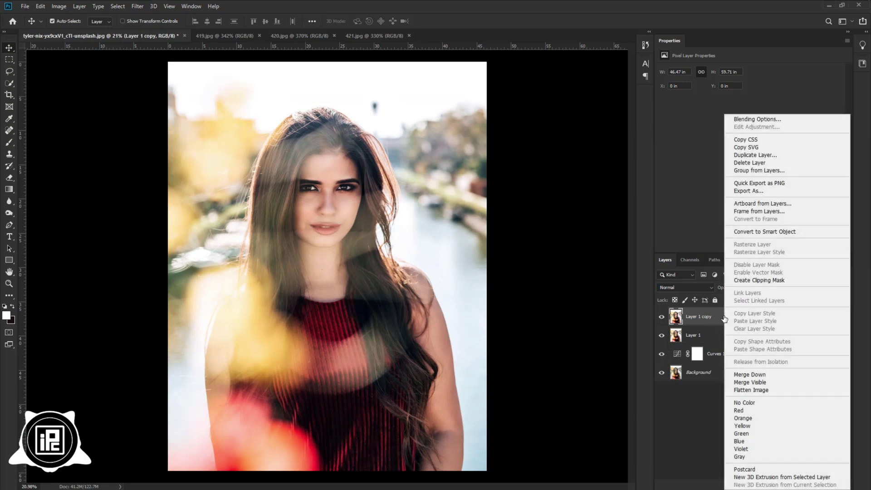
pyautogui.click(746, 235)
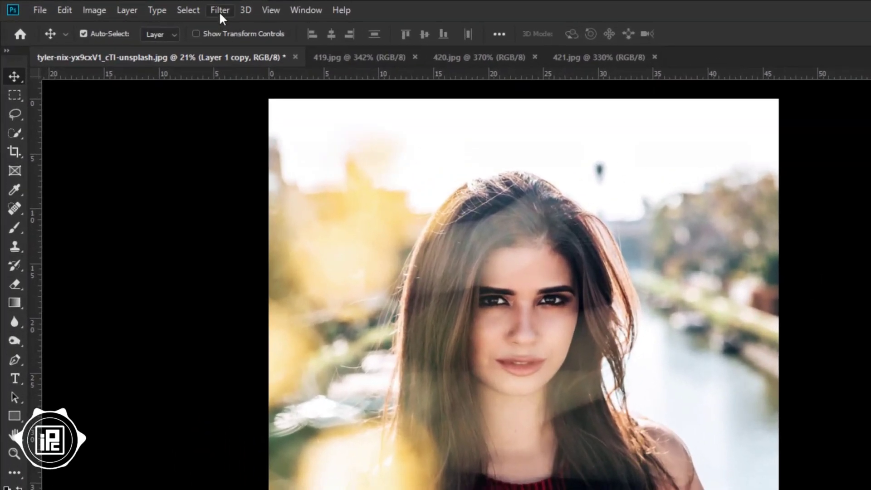
# Apply the Camera Raw Filter to the copy with Temperature +8, Contrast -9 and Clarity +10
pyautogui.click(220, 12)
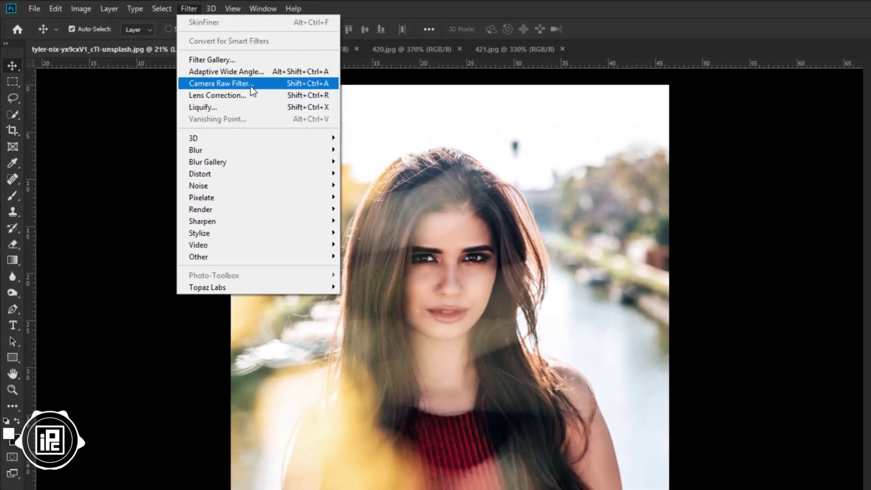
pyautogui.click(258, 97)
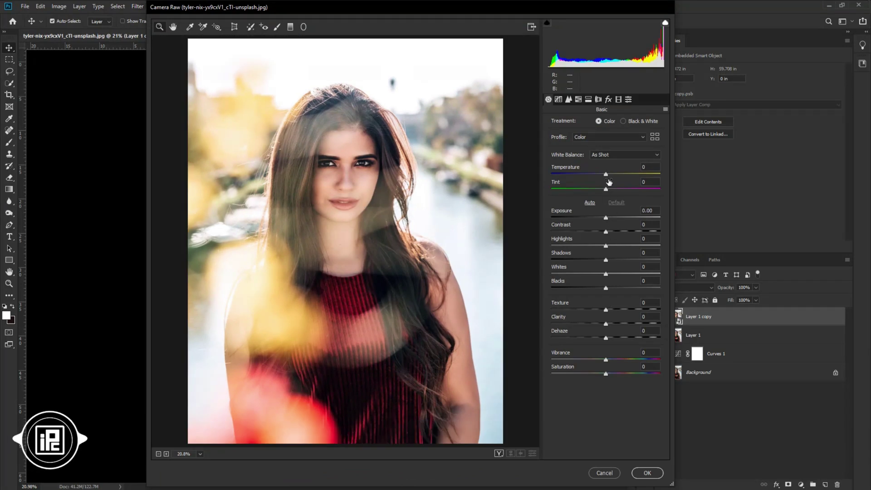
pyautogui.moveTo(606, 174); pyautogui.dragTo(610, 190)
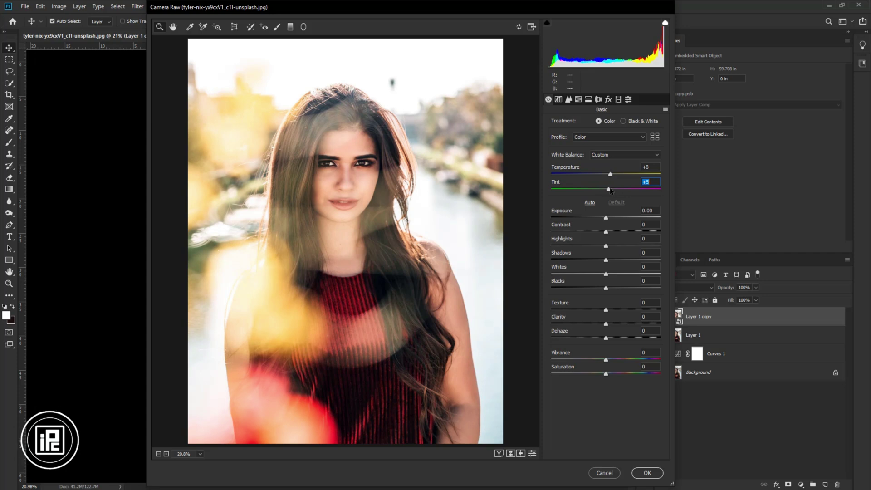
pyautogui.moveTo(606, 233)
pyautogui.mouseDown()
pyautogui.moveTo(588, 247)
pyautogui.moveTo(619, 261)
pyautogui.moveTo(595, 274)
pyautogui.moveTo(599, 288)
pyautogui.mouseUp()
pyautogui.moveTo(606, 324); pyautogui.dragTo(610, 325)
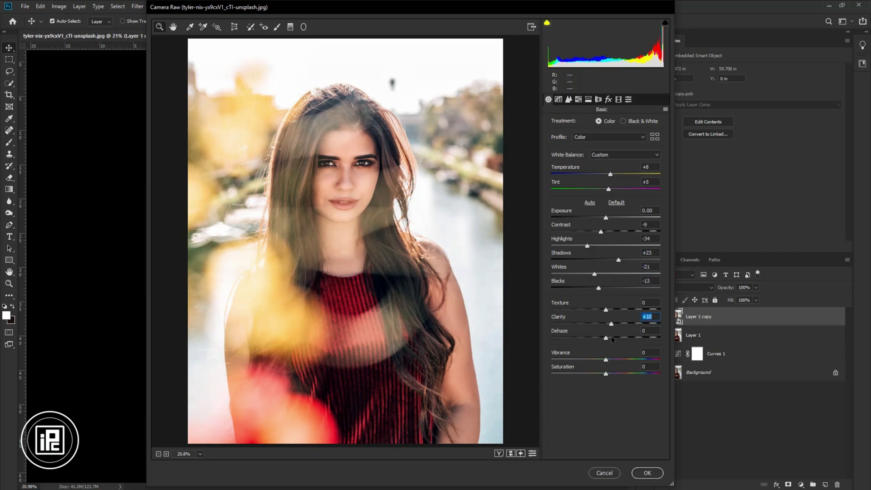
# Raise the Parametric Highlights to +13 on the Tone Curve tab
pyautogui.click(558, 99)
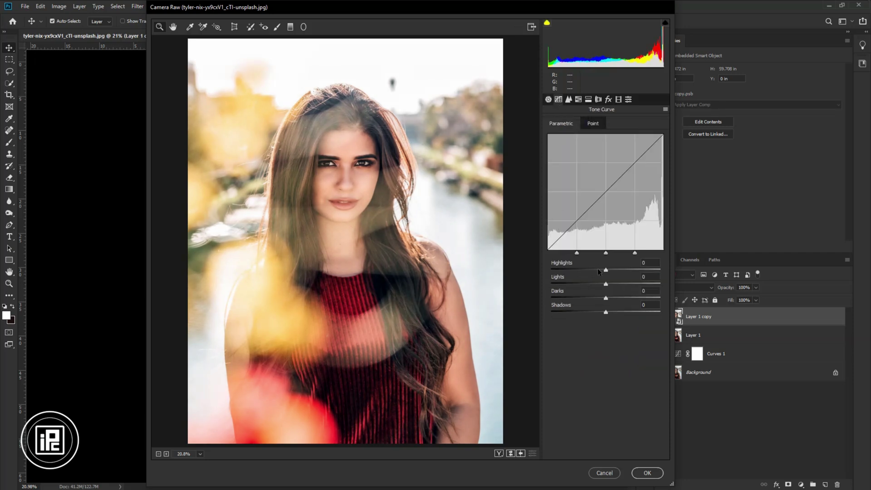
pyautogui.moveTo(606, 270); pyautogui.dragTo(613, 269)
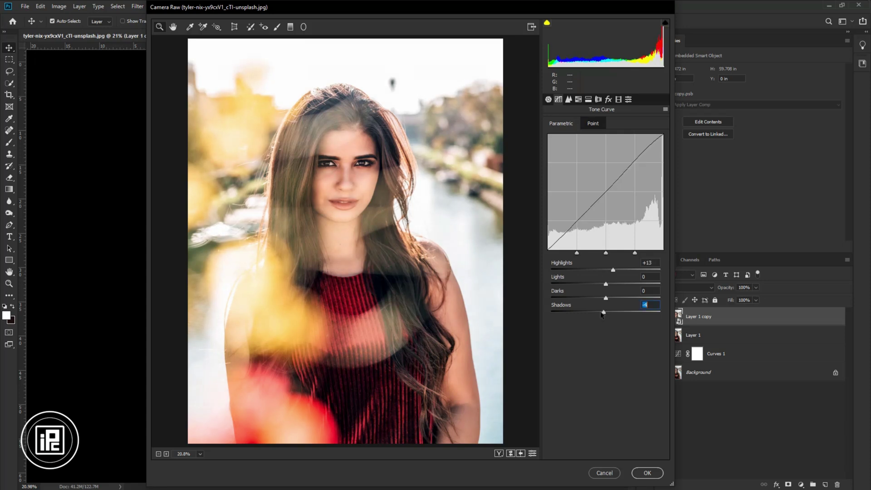
pyautogui.click(351, 196)
# Shape a gentle S-curve on the Point curve with mid, highlight and shadow points
pyautogui.click(593, 124)
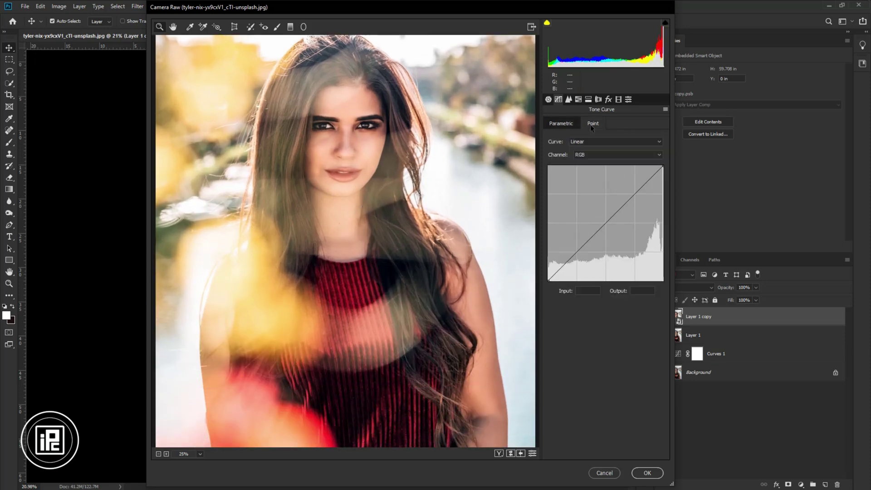
pyautogui.click(607, 223)
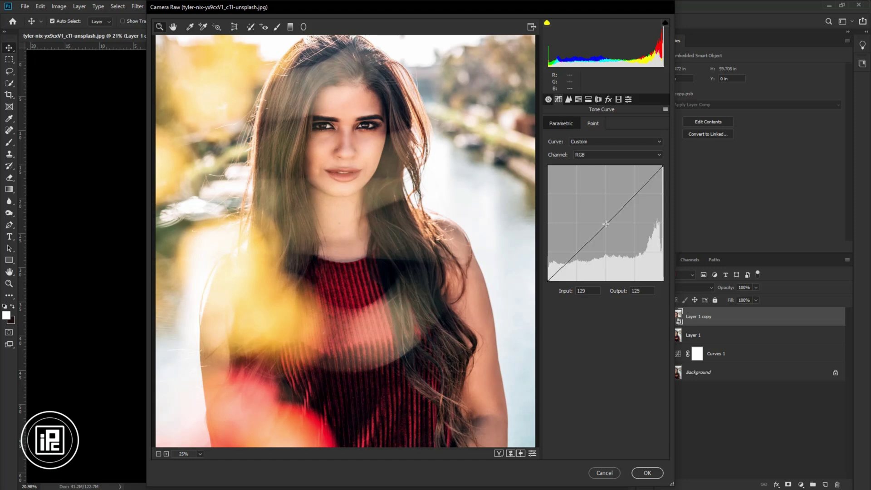
pyautogui.click(635, 196)
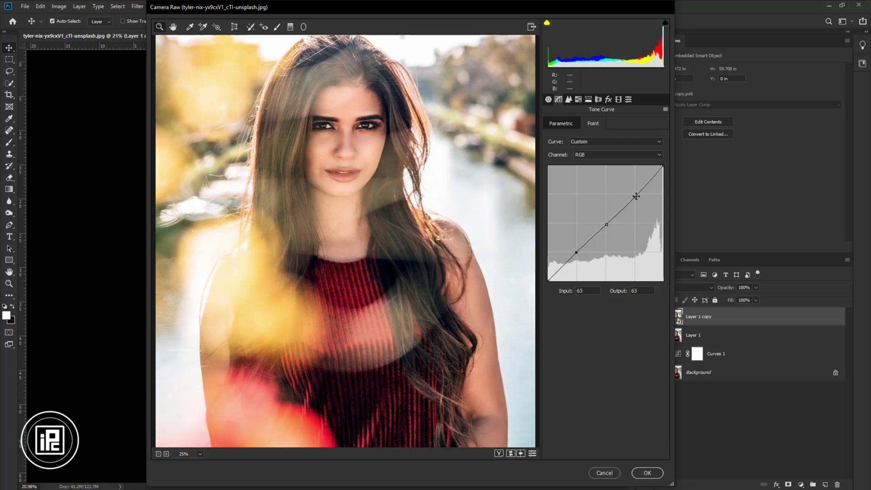
pyautogui.moveTo(636, 197); pyautogui.dragTo(634, 194)
pyautogui.moveTo(577, 252); pyautogui.dragTo(578, 255)
pyautogui.click(607, 225)
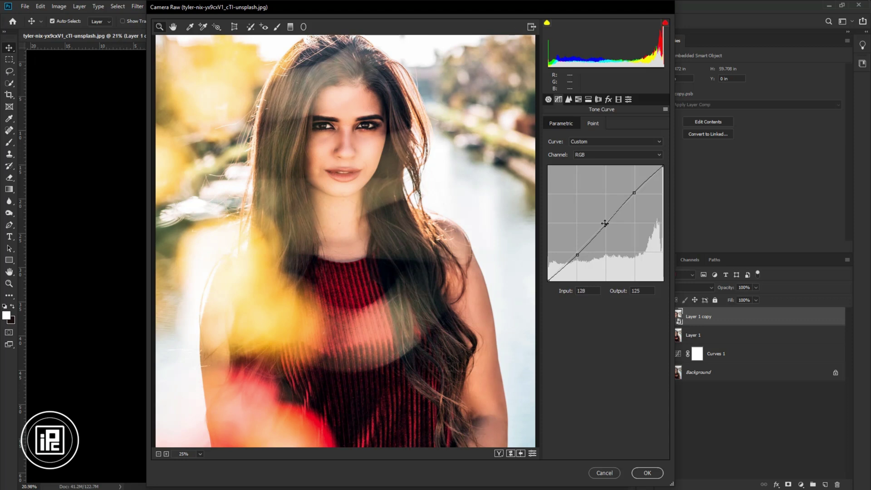
pyautogui.moveTo(578, 256); pyautogui.dragTo(578, 255)
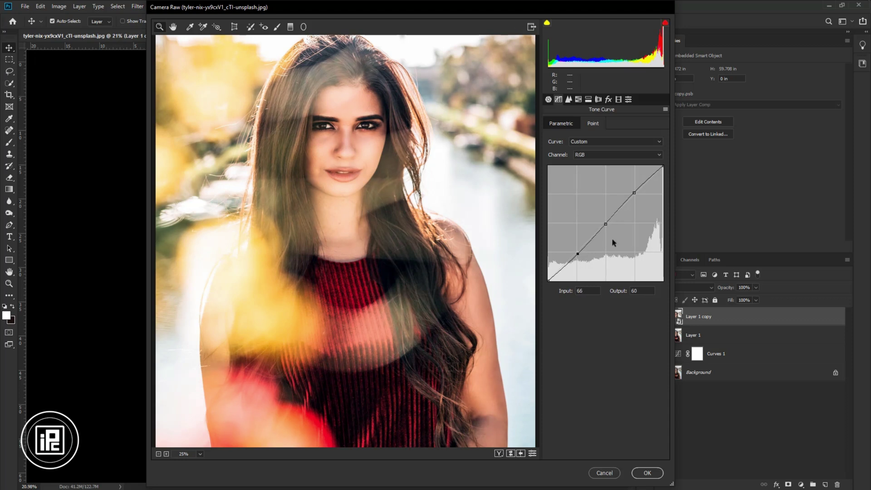
# Shift HSL hues: Yellows -69, Greens -100, Aquas -54, Blues -45, with a slight Reds change
pyautogui.click(580, 100)
pyautogui.click(557, 124)
pyautogui.click(606, 172)
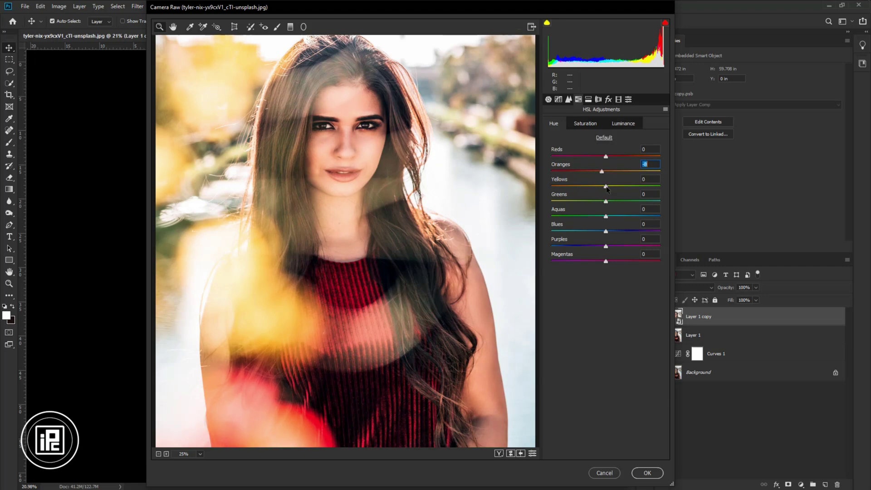
pyautogui.moveTo(606, 187); pyautogui.dragTo(577, 187)
pyautogui.scroll(2, 391, 227)
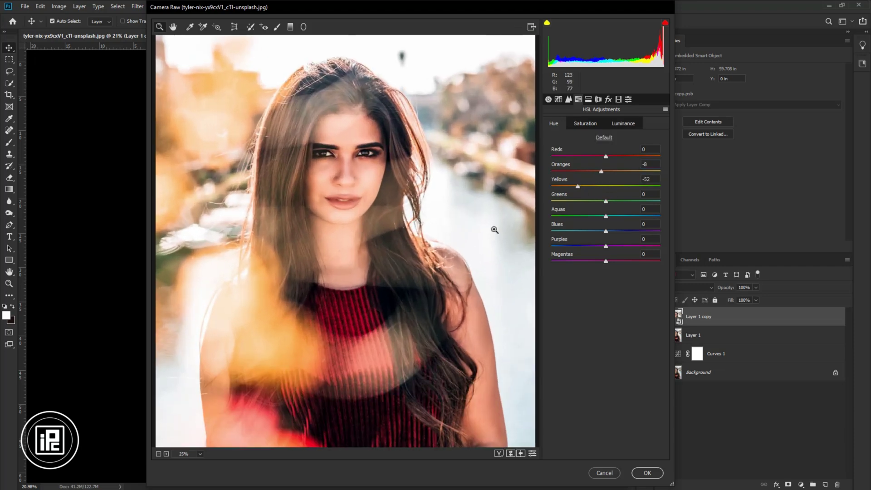
pyautogui.scroll(-3, 385, 259)
pyautogui.scroll(-2, 384, 273)
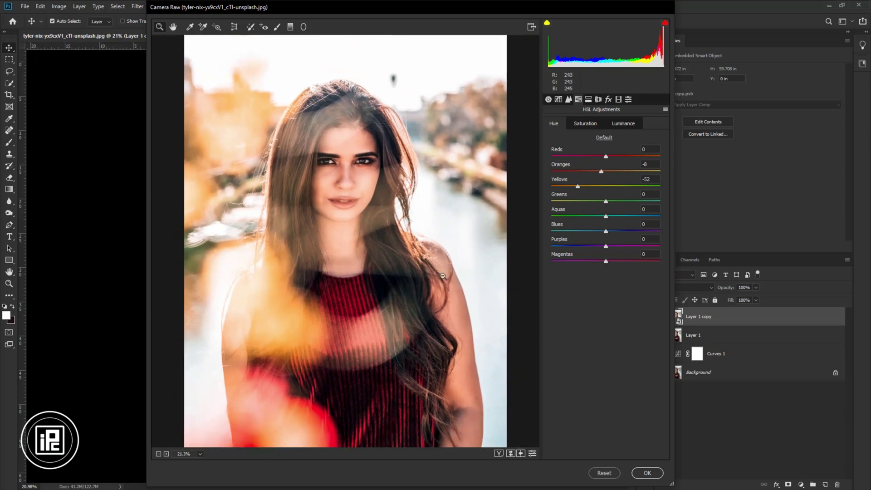
pyautogui.moveTo(605, 202); pyautogui.dragTo(552, 202)
pyautogui.moveTo(606, 157)
pyautogui.mouseDown()
pyautogui.moveTo(615, 157)
pyautogui.moveTo(572, 187)
pyautogui.mouseUp()
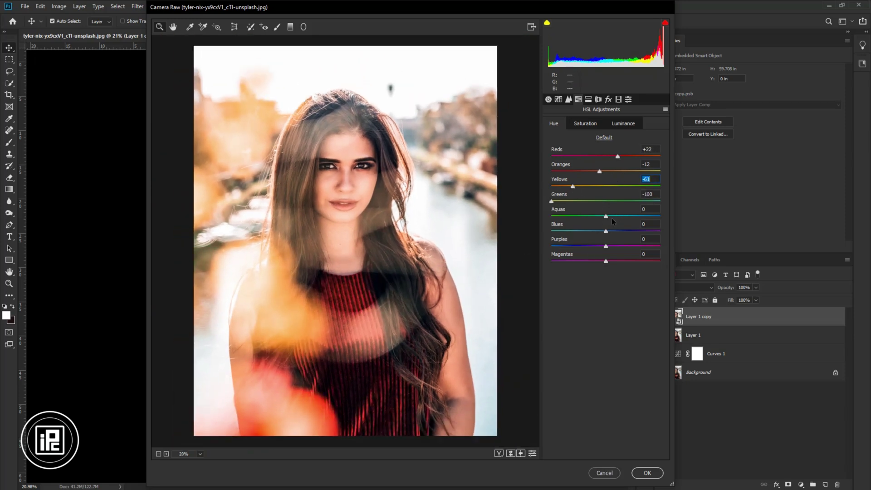
pyautogui.moveTo(605, 217); pyautogui.dragTo(576, 216)
pyautogui.moveTo(606, 232)
pyautogui.mouseDown()
pyautogui.moveTo(582, 232)
pyautogui.moveTo(621, 247)
pyautogui.moveTo(598, 261)
pyautogui.mouseUp()
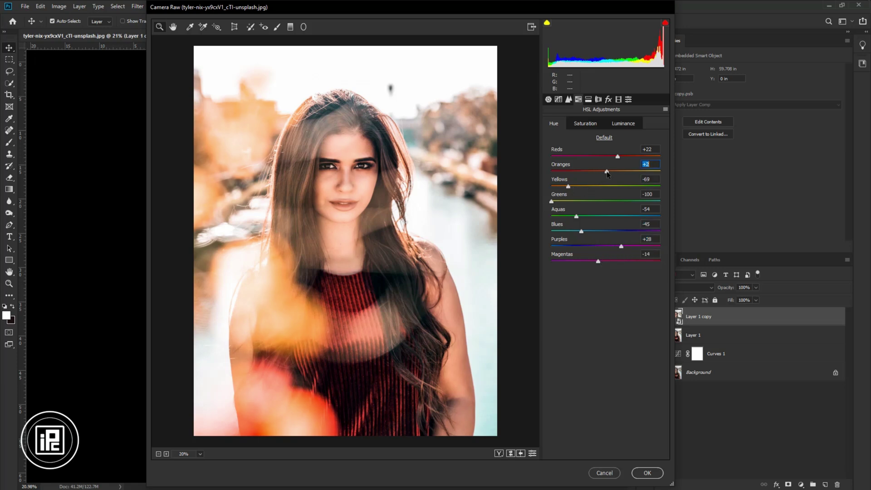
# Lower Reds, Blues and Magentas saturation and slightly raise Oranges saturation
pyautogui.click(585, 124)
pyautogui.moveTo(607, 156); pyautogui.dragTo(602, 157)
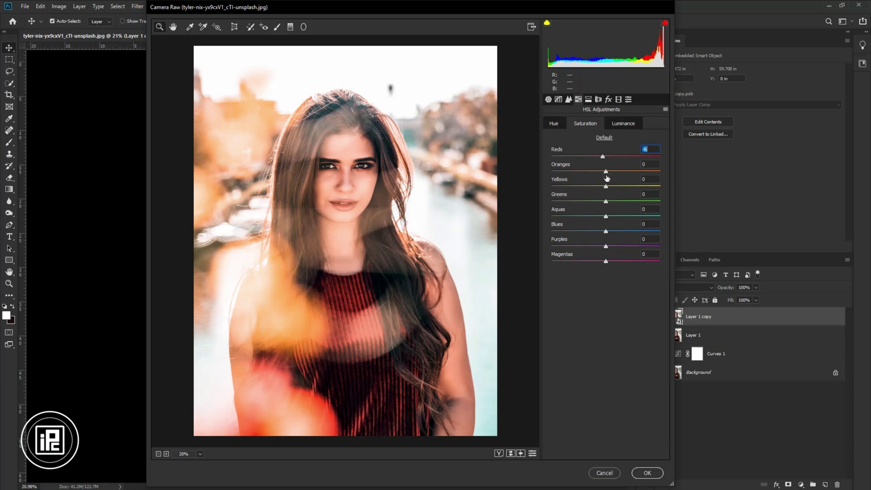
pyautogui.moveTo(607, 172)
pyautogui.mouseDown()
pyautogui.moveTo(625, 187)
pyautogui.moveTo(587, 202)
pyautogui.moveTo(596, 216)
pyautogui.moveTo(587, 216)
pyautogui.mouseUp()
pyautogui.moveTo(606, 232); pyautogui.dragTo(578, 232)
pyautogui.moveTo(606, 261); pyautogui.dragTo(585, 262)
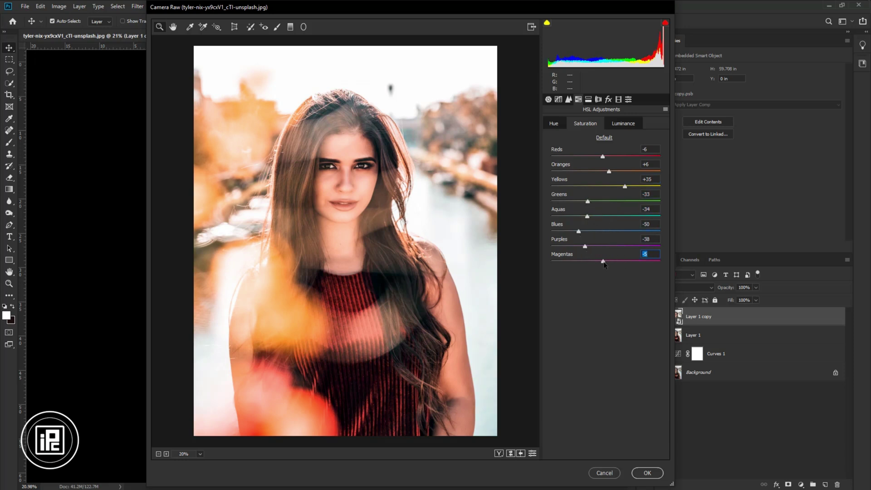
# Brighten the Reds, Oranges and Greens luminance
pyautogui.click(623, 123)
pyautogui.moveTo(606, 157)
pyautogui.mouseDown()
pyautogui.moveTo(622, 157)
pyautogui.moveTo(612, 187)
pyautogui.moveTo(610, 172)
pyautogui.mouseUp()
pyautogui.moveTo(607, 202)
pyautogui.mouseDown()
pyautogui.moveTo(625, 201)
pyautogui.moveTo(587, 217)
pyautogui.moveTo(604, 246)
pyautogui.mouseUp()
# In Calibration, boost red primary saturation and reduce green and blue primary saturation
pyautogui.click(609, 100)
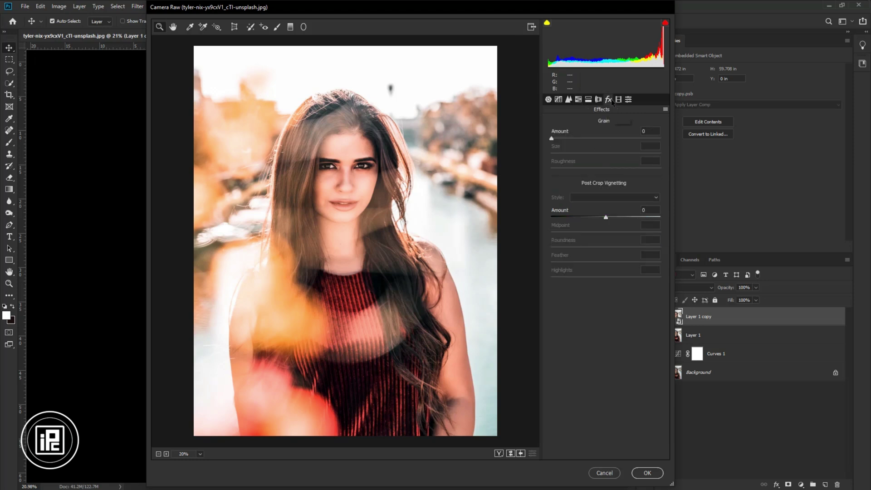
pyautogui.click(618, 99)
pyautogui.moveTo(606, 200); pyautogui.dragTo(612, 201)
pyautogui.moveTo(606, 242); pyautogui.dragTo(595, 243)
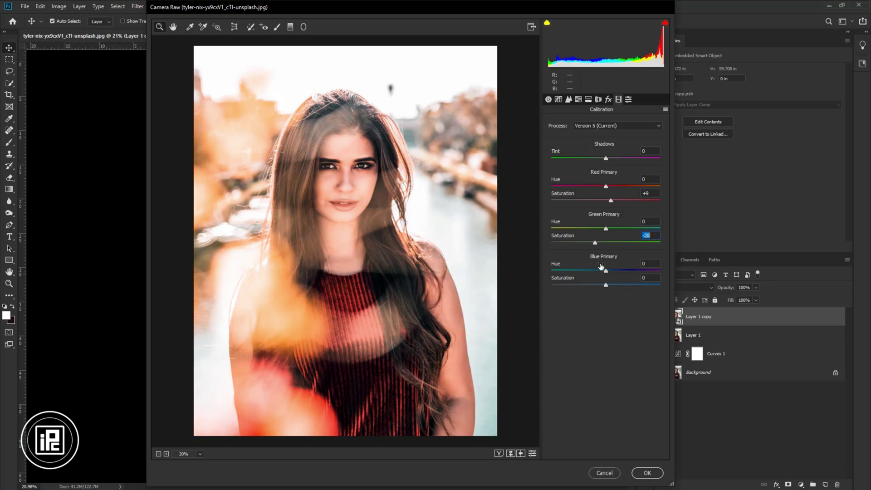
pyautogui.moveTo(606, 285); pyautogui.dragTo(597, 285)
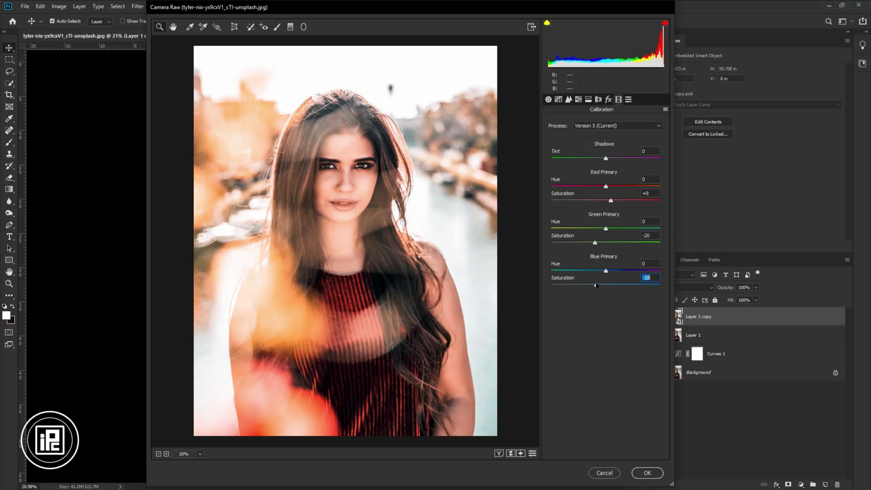
# Set Sharpening Amount to 38 and Luminance noise reduction to 19 in Detail
pyautogui.click(568, 100)
pyautogui.click(371, 233)
pyautogui.scroll(-3, 370, 233)
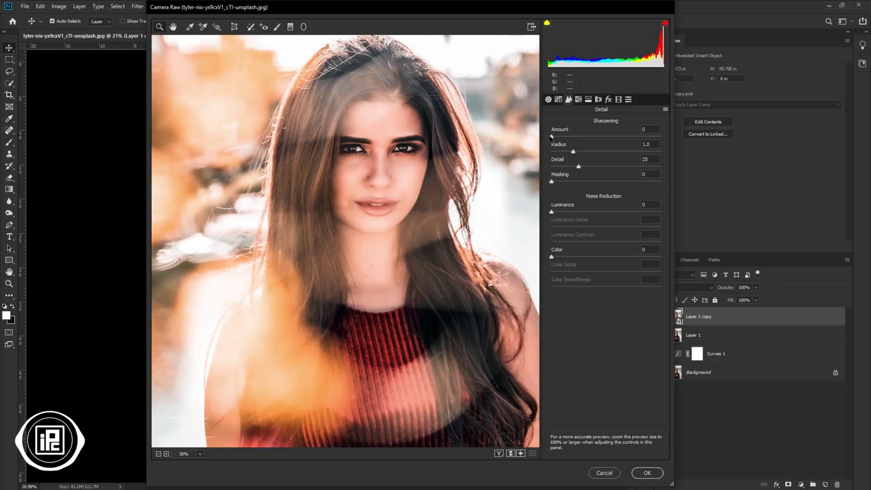
pyautogui.moveTo(551, 137); pyautogui.dragTo(580, 137)
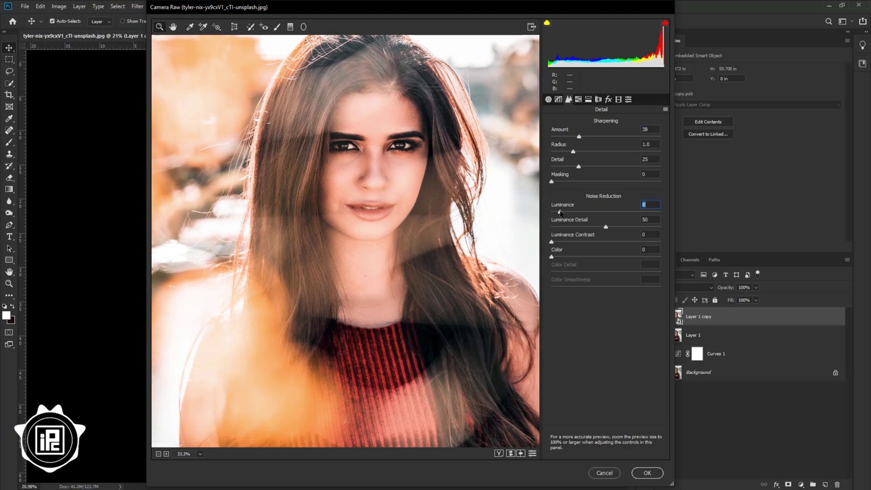
pyautogui.moveTo(553, 211); pyautogui.dragTo(569, 211)
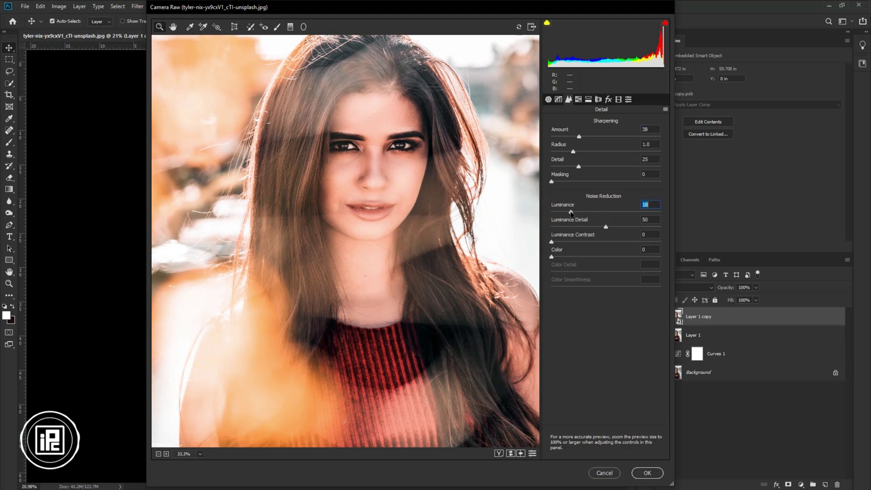
pyautogui.moveTo(571, 211); pyautogui.dragTo(572, 211)
# Commit the Camera Raw edits, duplicate the filtered layer, and rasterize Layer 1 copy 2
pyautogui.click(647, 473)
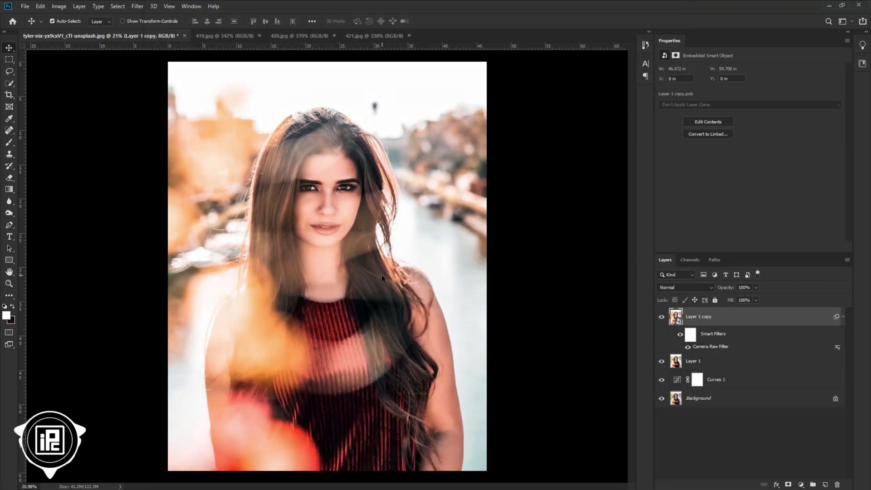
pyautogui.hotkey('ctrl', 'j')
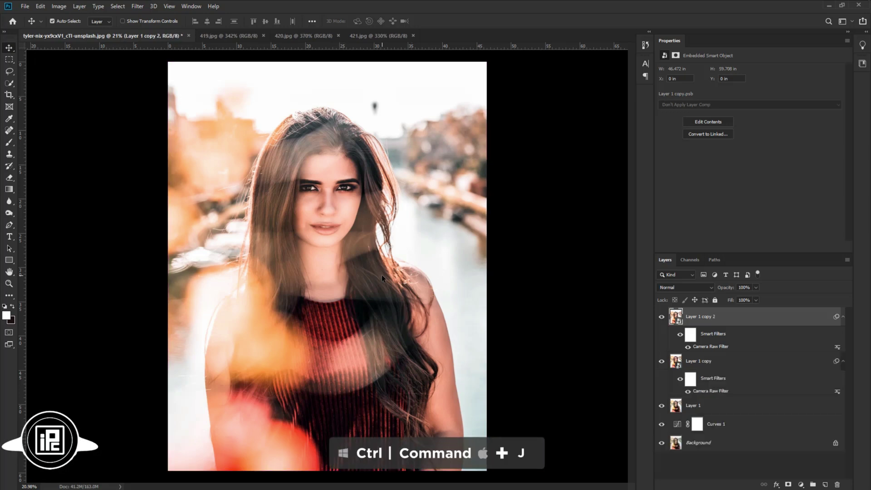
pyautogui.rightClick(739, 322)
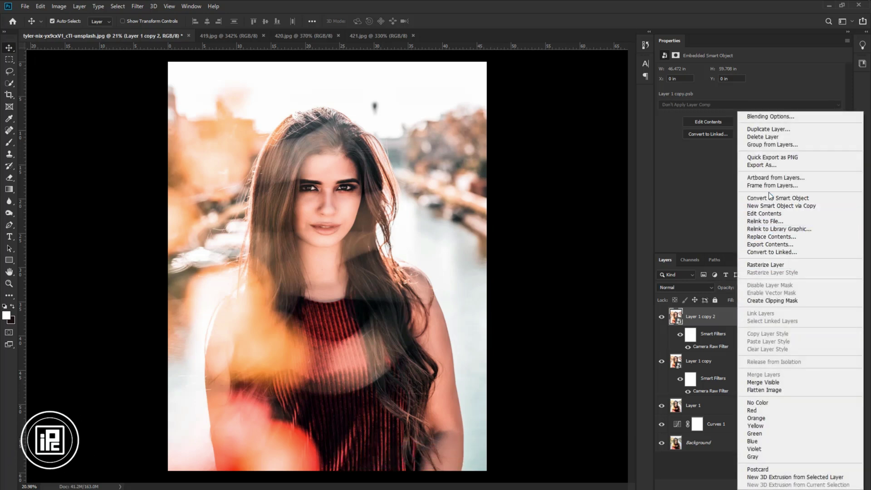
pyautogui.click(769, 264)
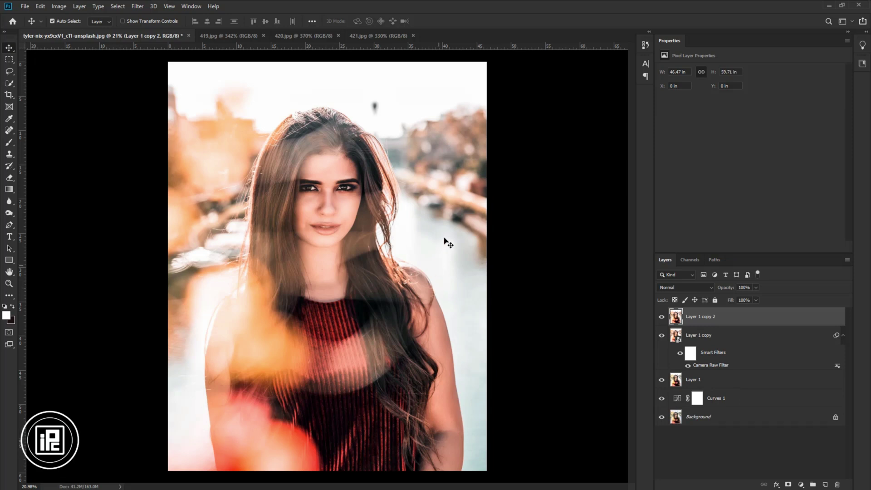
# Select the Blur tool from the blur, sharpen and smudge tool group
pyautogui.click(10, 201)
pyautogui.rightClick(10, 200)
pyautogui.click(41, 202)
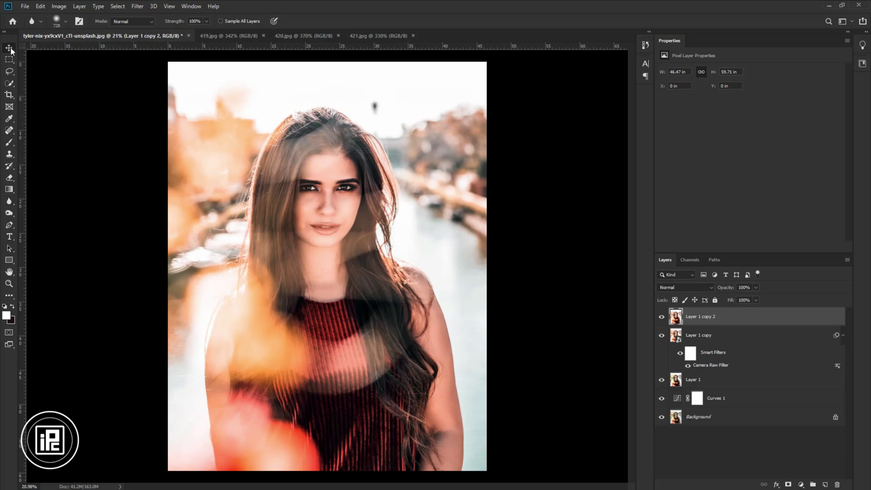
# Return to the Move tool and convert Layer 1 copy 2 to a smart object
pyautogui.press('v')
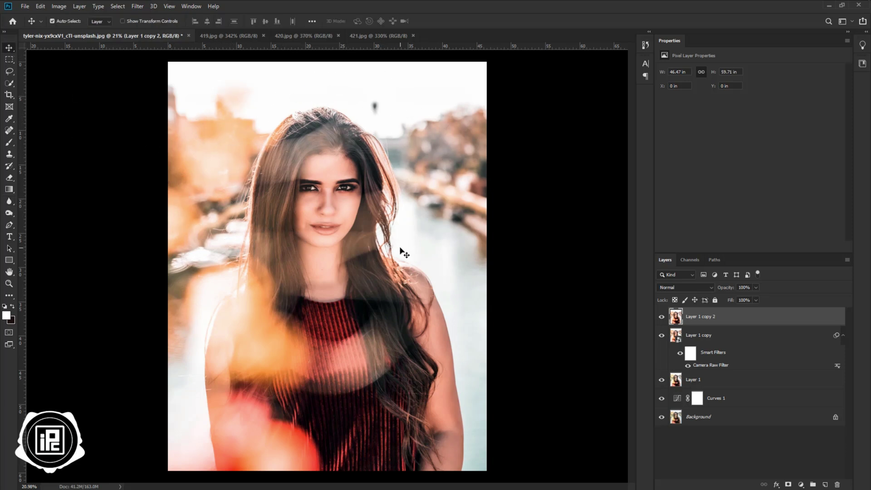
pyautogui.rightClick(731, 319)
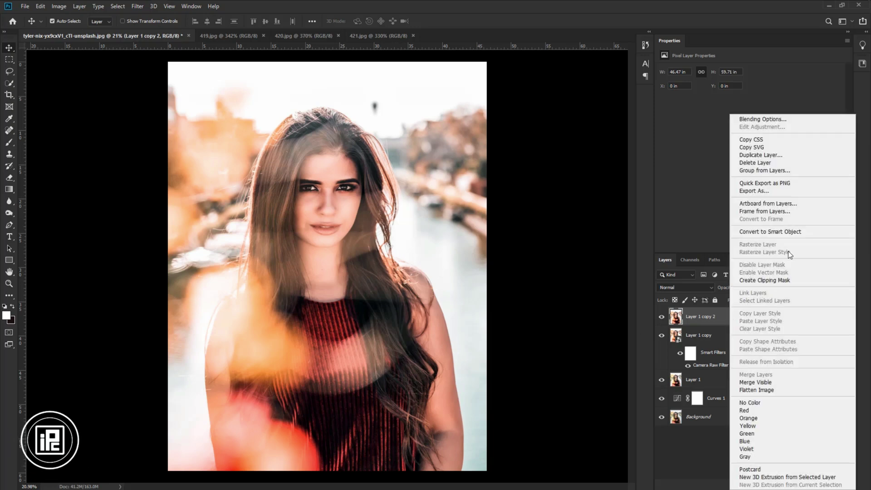
pyautogui.click(770, 232)
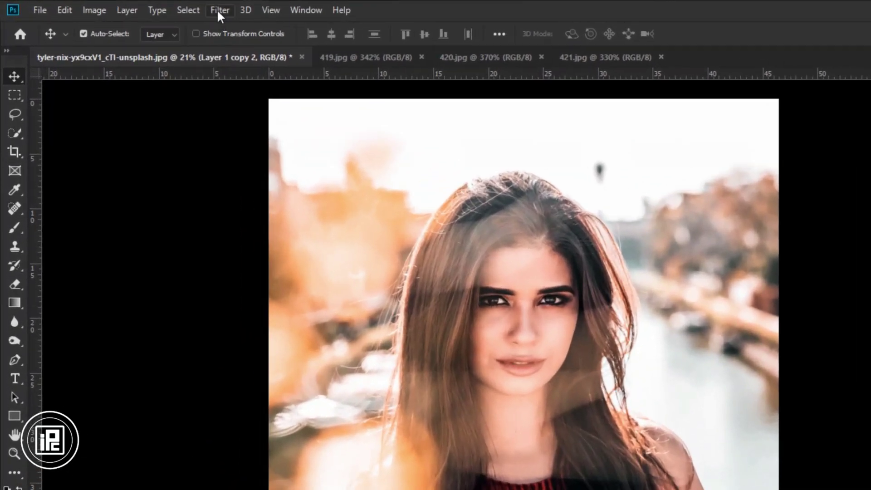
# Apply the Camera Raw Filter to Layer 1 copy 2, starting with a Contrast boost
pyautogui.click(208, 10)
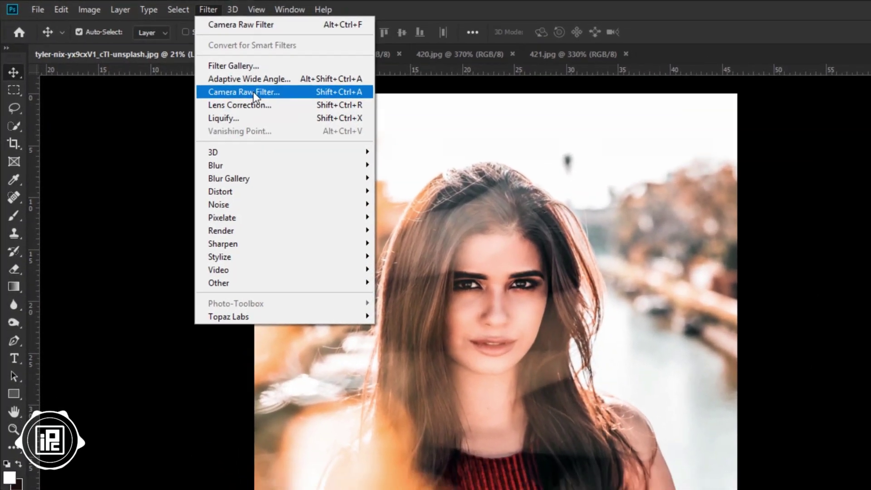
pyautogui.click(250, 91)
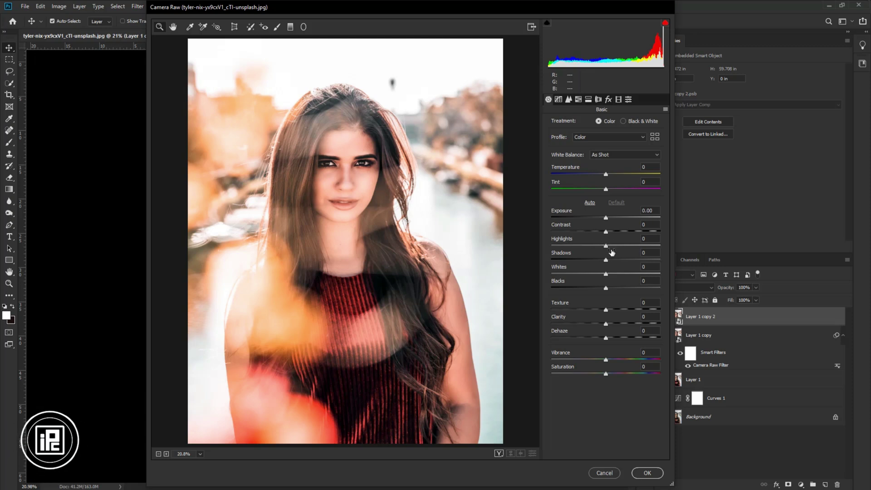
pyautogui.moveTo(606, 232)
pyautogui.mouseDown()
pyautogui.moveTo(600, 260)
pyautogui.moveTo(610, 288)
pyautogui.moveTo(599, 288)
pyautogui.moveTo(612, 310)
pyautogui.mouseUp()
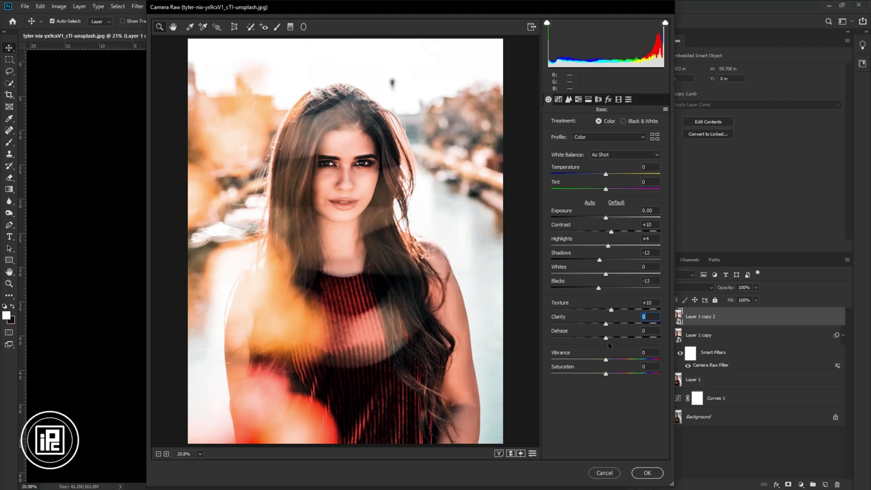
# In HSL, shift orange hue, adjust yellow-to-aqua saturation, and brighten oranges, yellows, greens and aquas
pyautogui.click(579, 99)
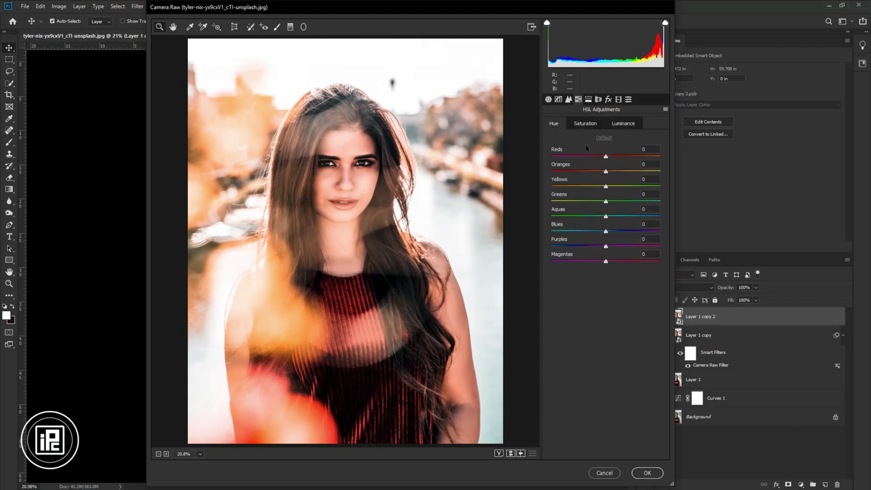
pyautogui.moveTo(606, 171)
pyautogui.mouseDown()
pyautogui.moveTo(611, 157)
pyautogui.moveTo(604, 186)
pyautogui.moveTo(611, 171)
pyautogui.moveTo(597, 157)
pyautogui.mouseUp()
pyautogui.click(586, 123)
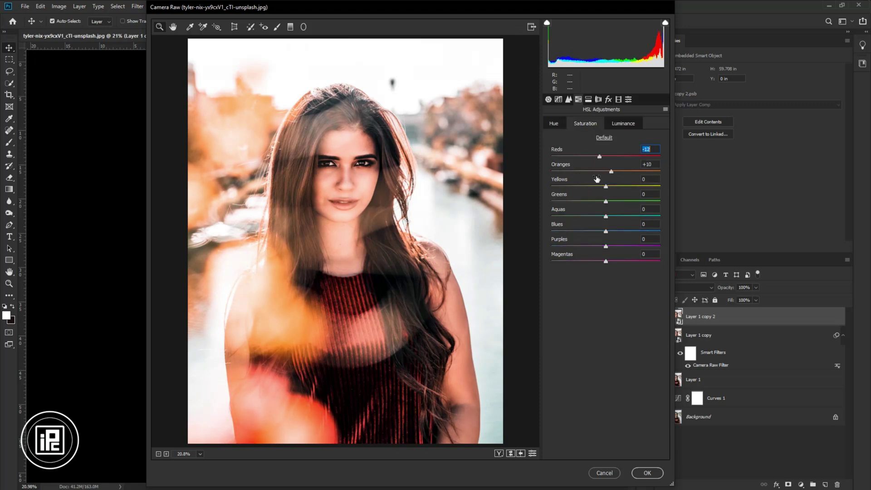
pyautogui.moveTo(607, 186)
pyautogui.mouseDown()
pyautogui.moveTo(597, 185)
pyautogui.moveTo(614, 201)
pyautogui.moveTo(598, 216)
pyautogui.mouseUp()
pyautogui.click(623, 123)
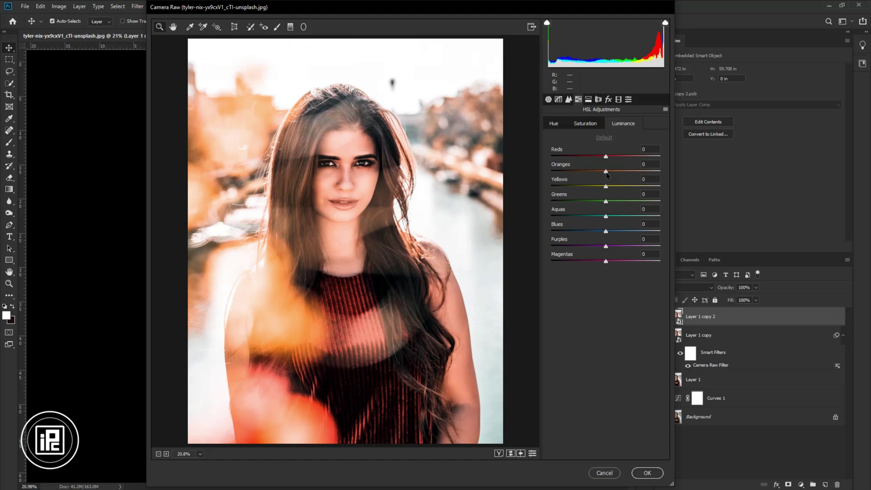
pyautogui.moveTo(607, 171); pyautogui.dragTo(611, 156)
pyautogui.moveTo(606, 187)
pyautogui.mouseDown()
pyautogui.moveTo(630, 186)
pyautogui.moveTo(592, 261)
pyautogui.mouseUp()
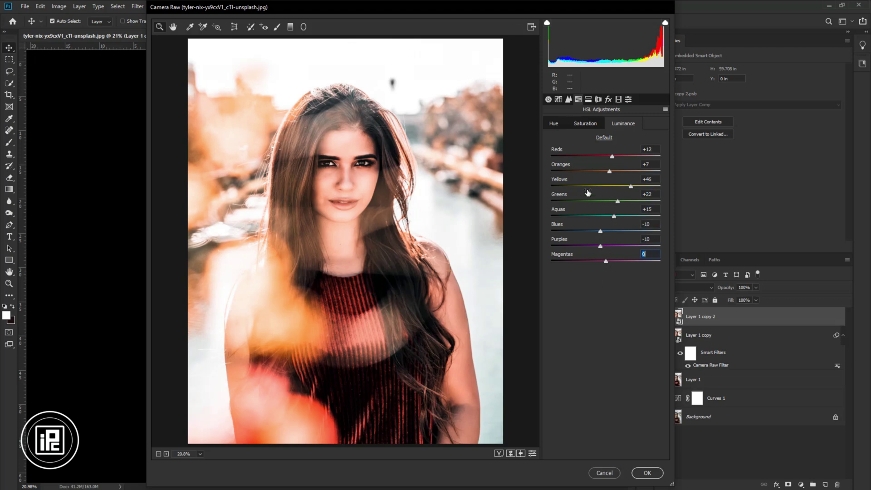
# Ease highlights toward zero, rebalance contrast and whites, and add sharpening with luminance noise reduction
pyautogui.click(548, 99)
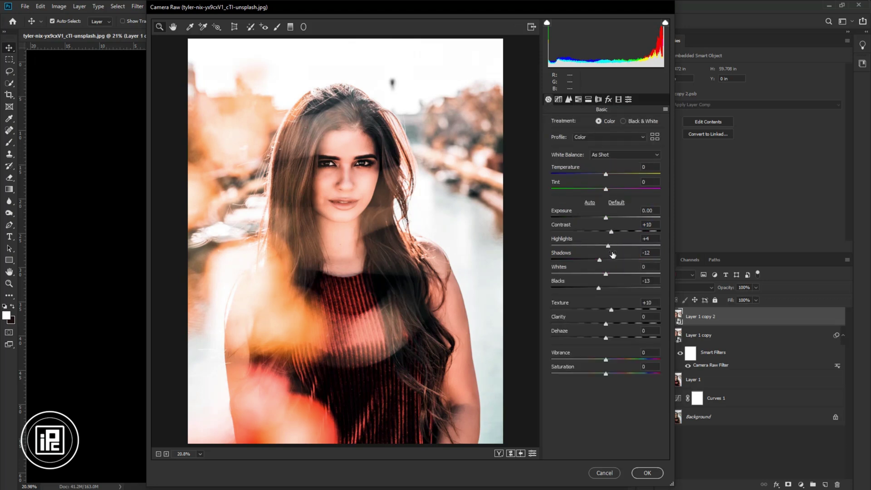
pyautogui.moveTo(608, 246); pyautogui.dragTo(606, 232)
pyautogui.moveTo(606, 274); pyautogui.dragTo(611, 274)
pyautogui.click(579, 100)
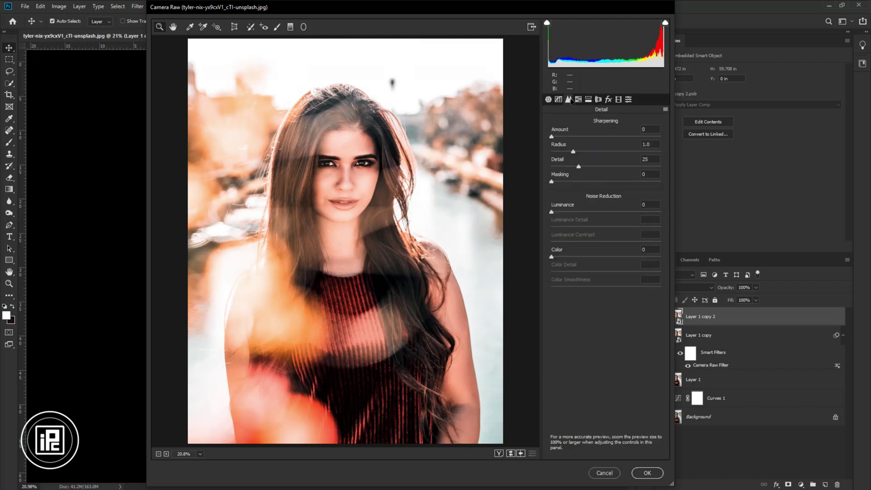
pyautogui.moveTo(553, 137); pyautogui.dragTo(560, 137)
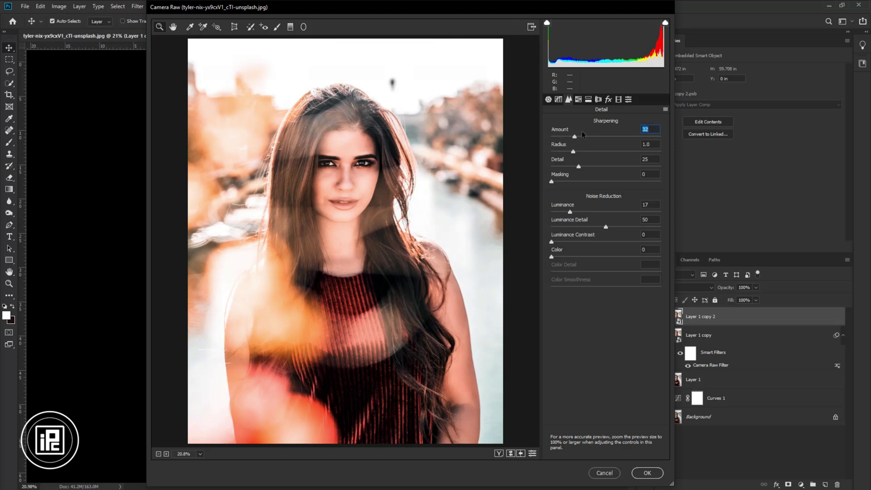
# Add a dark post-crop vignette of about -53 with feather 77
pyautogui.click(608, 100)
pyautogui.moveTo(606, 217); pyautogui.dragTo(580, 217)
pyautogui.click(605, 262)
pyautogui.moveTo(605, 262); pyautogui.dragTo(636, 263)
pyautogui.moveTo(580, 217); pyautogui.dragTo(577, 217)
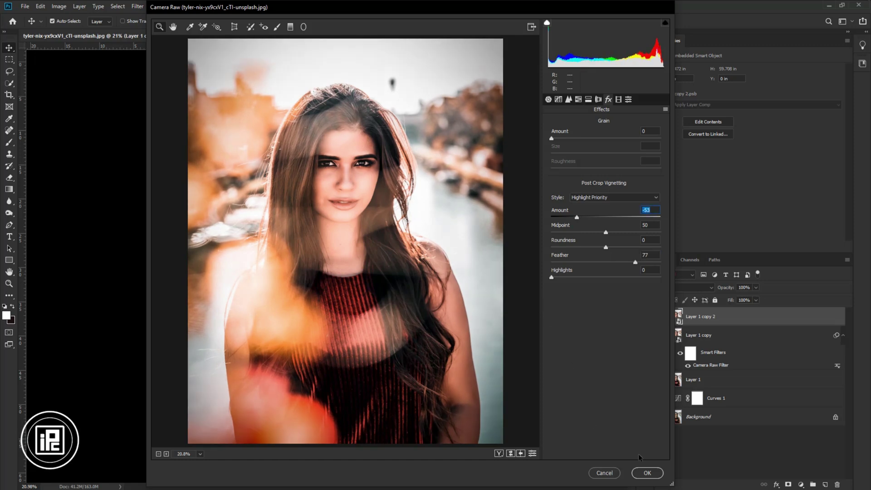
# Confirm the Camera Raw dialog so the grade renders as a smart filter on Layer 1 copy 2
pyautogui.click(647, 473)
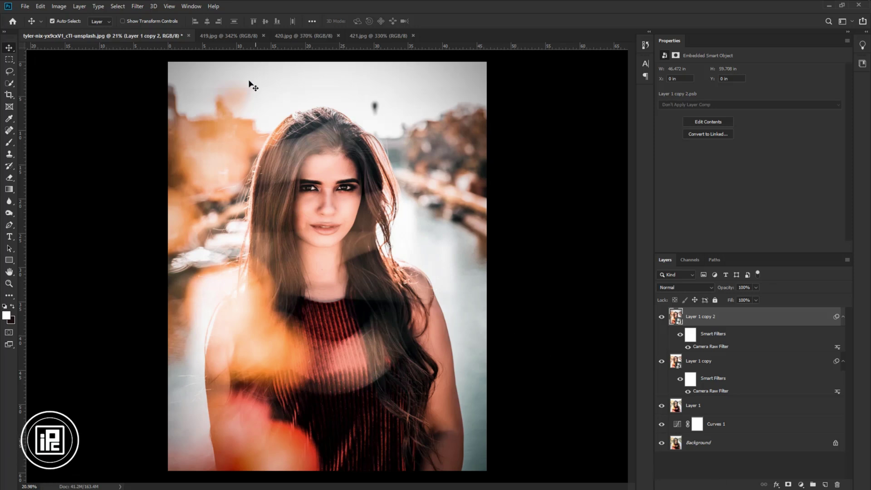
# Unlock the 419.jpg bokeh layer and drag it into the portrait document
pyautogui.click(230, 37)
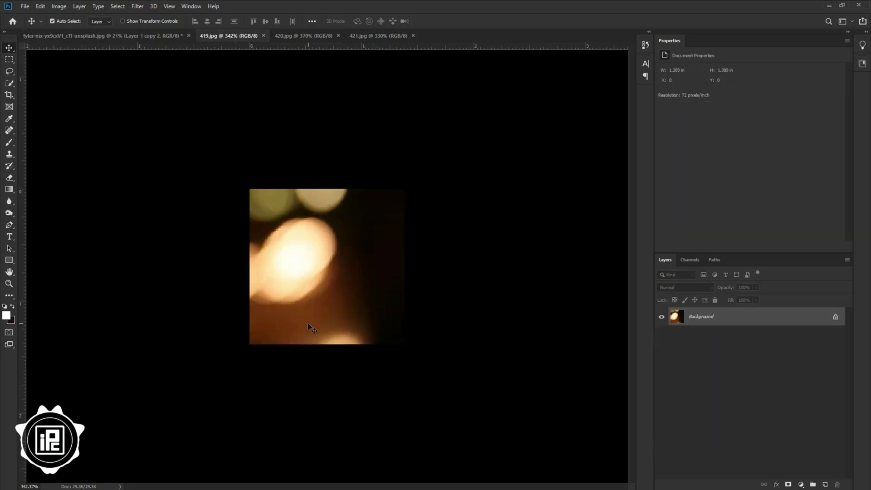
pyautogui.click(836, 319)
pyautogui.moveTo(287, 185)
pyautogui.mouseDown()
pyautogui.moveTo(149, 28)
pyautogui.moveTo(144, 37)
pyautogui.mouseUp()
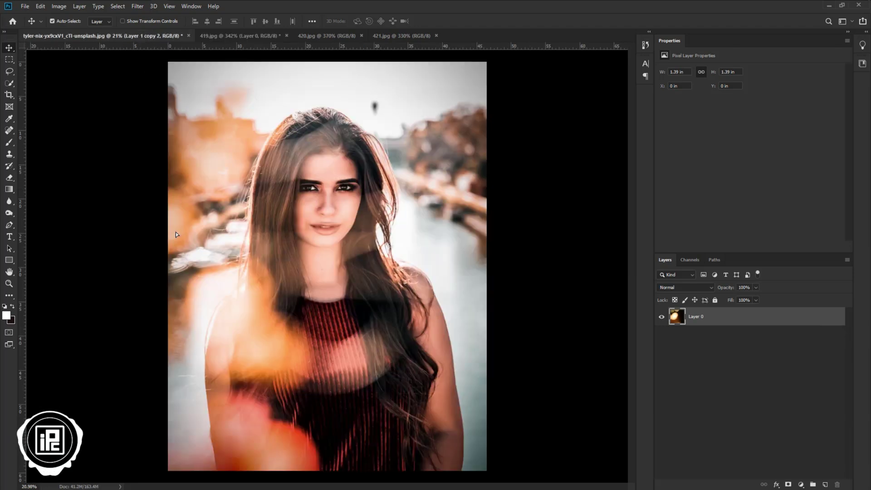
pyautogui.moveTo(190, 274); pyautogui.dragTo(327, 267)
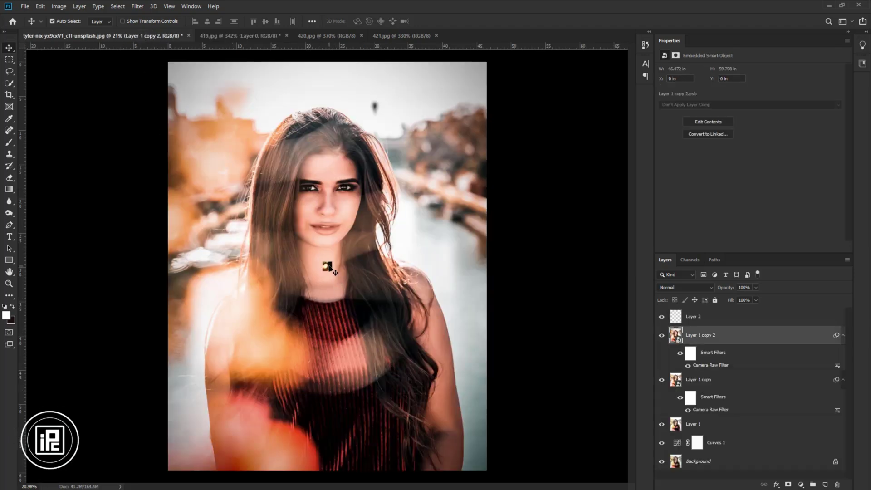
# Free-transform the bokeh layer larger over the portrait's lower left and commit
pyautogui.hotkey('ctrl', 't')
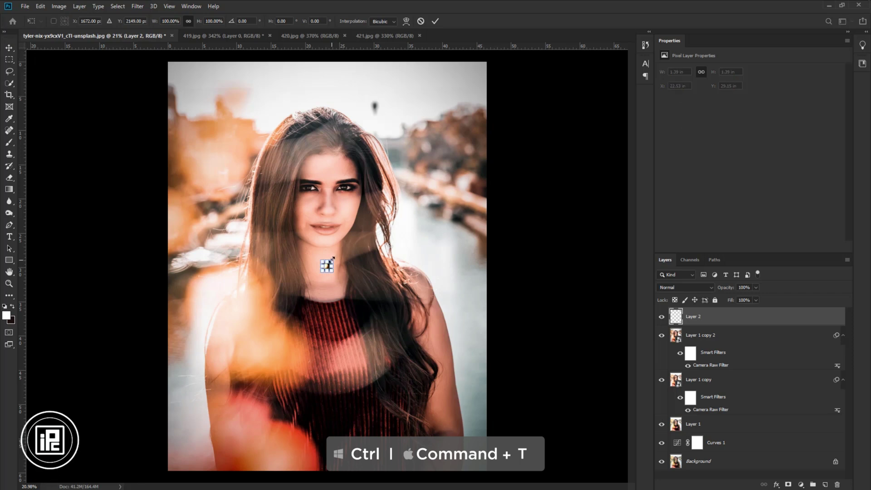
pyautogui.moveTo(334, 260); pyautogui.dragTo(485, 109)
pyautogui.moveTo(409, 191)
pyautogui.mouseDown()
pyautogui.moveTo(337, 322)
pyautogui.moveTo(361, 271)
pyautogui.mouseUp()
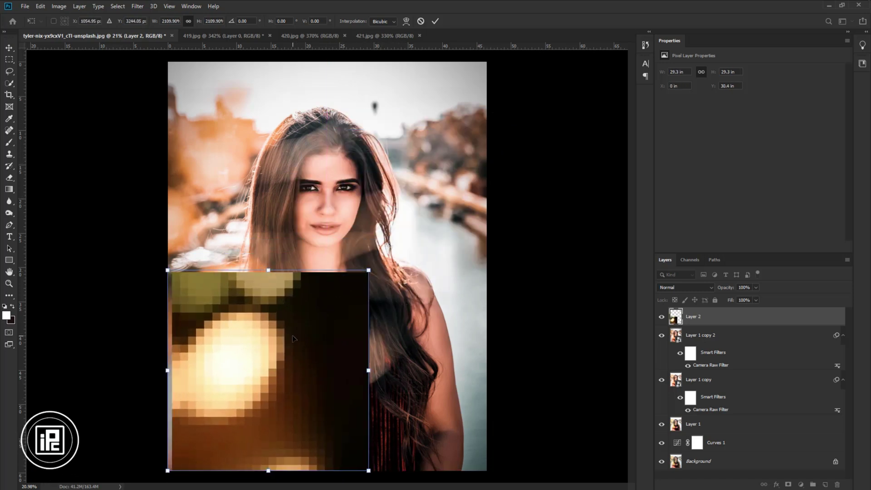
pyautogui.moveTo(269, 359); pyautogui.dragTo(280, 359)
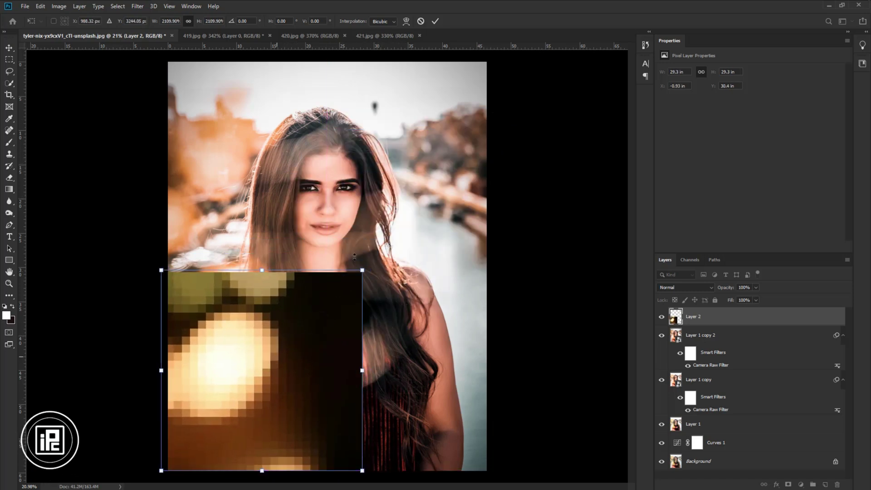
pyautogui.click(436, 20)
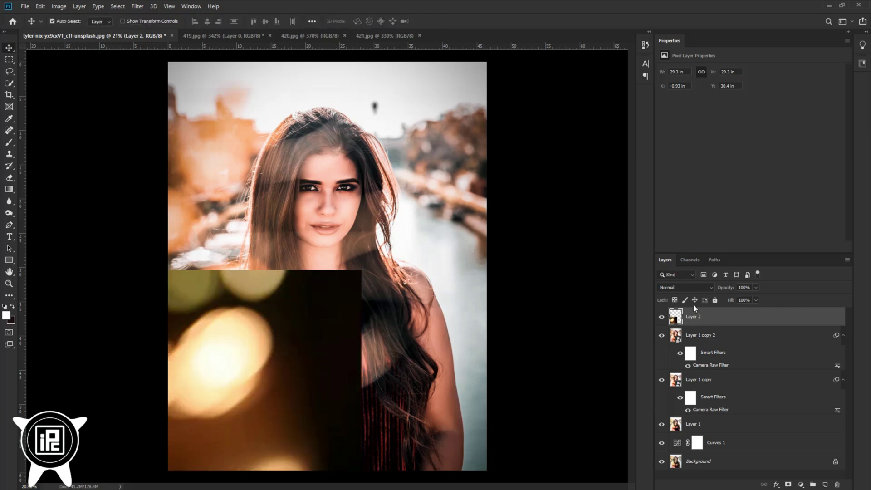
# Set Layer 2 to Lighten, add a mask, and brush away its hard left edge
pyautogui.click(684, 287)
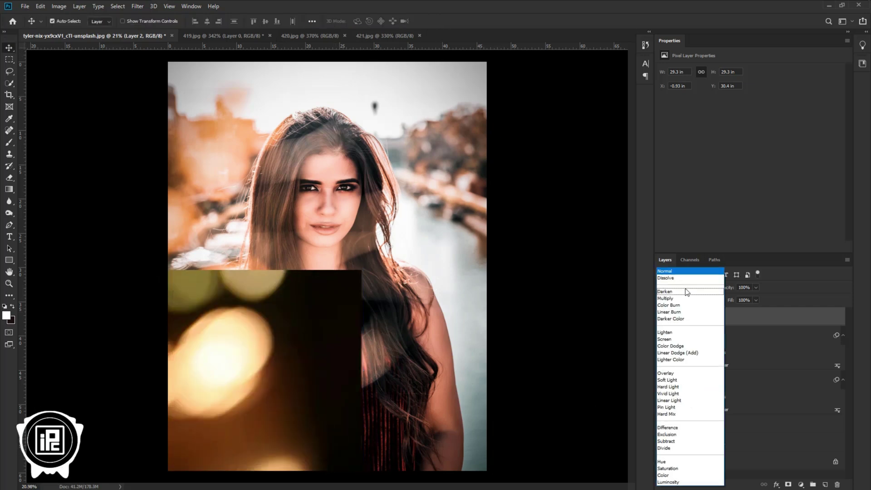
pyautogui.click(673, 333)
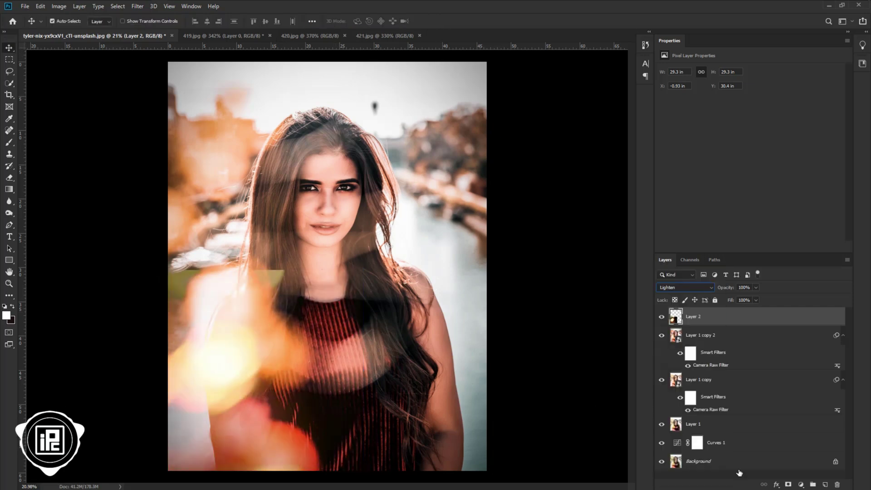
pyautogui.click(789, 485)
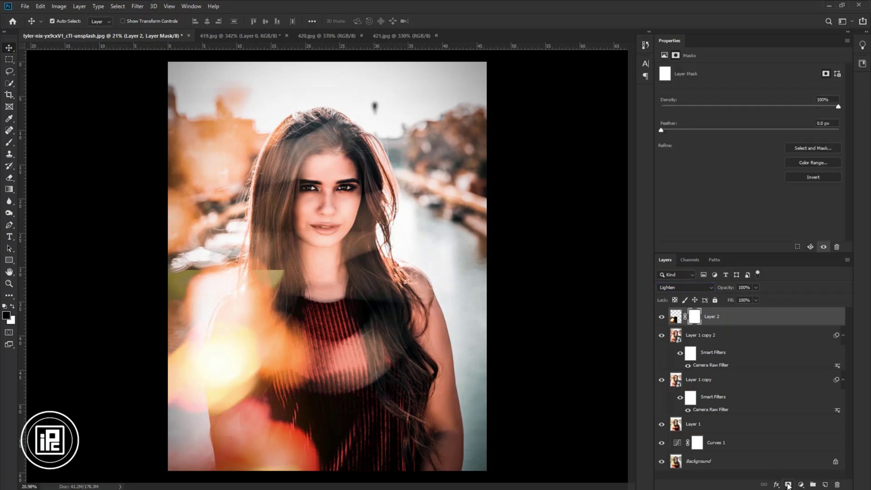
pyautogui.click(11, 144)
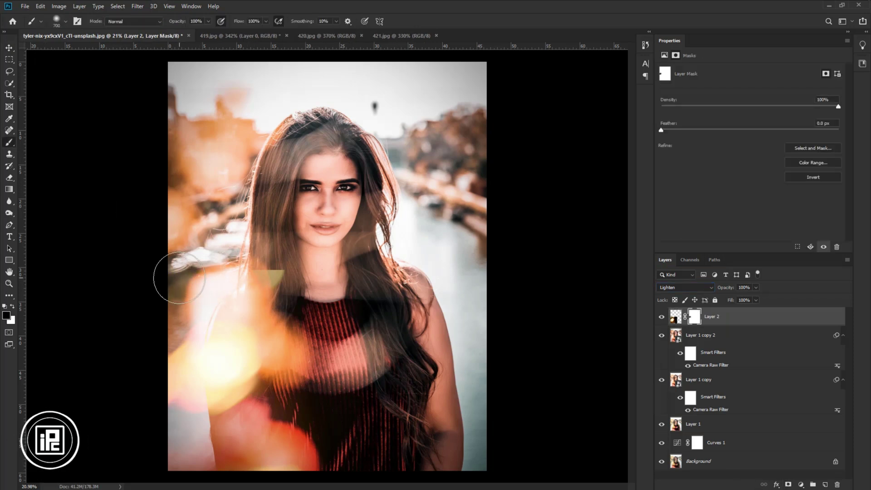
pyautogui.moveTo(179, 277); pyautogui.dragTo(333, 437)
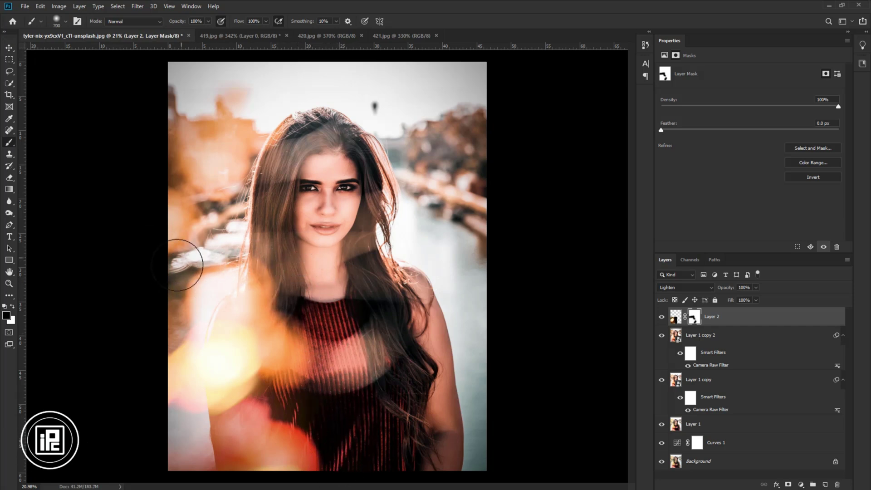
# Unlock the 420.jpg bokeh and move it into the portrait as Layer 3
pyautogui.click(10, 48)
pyautogui.click(320, 36)
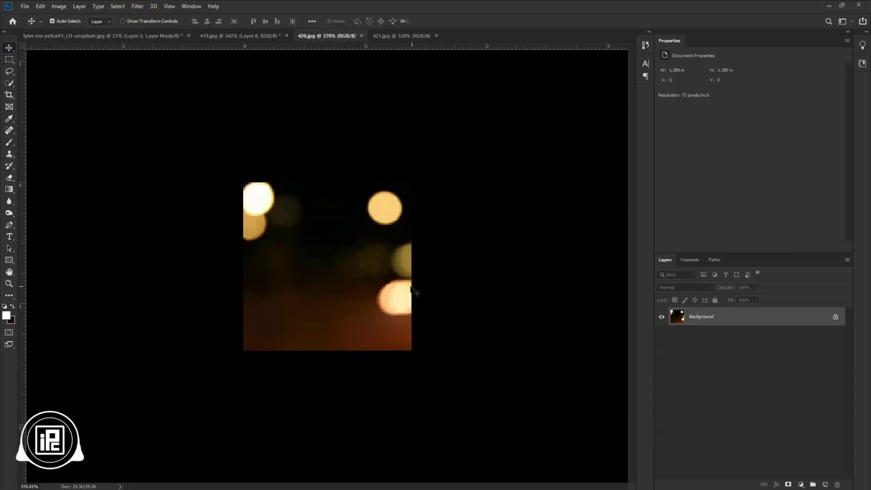
pyautogui.click(836, 319)
pyautogui.moveTo(278, 265); pyautogui.dragTo(149, 37)
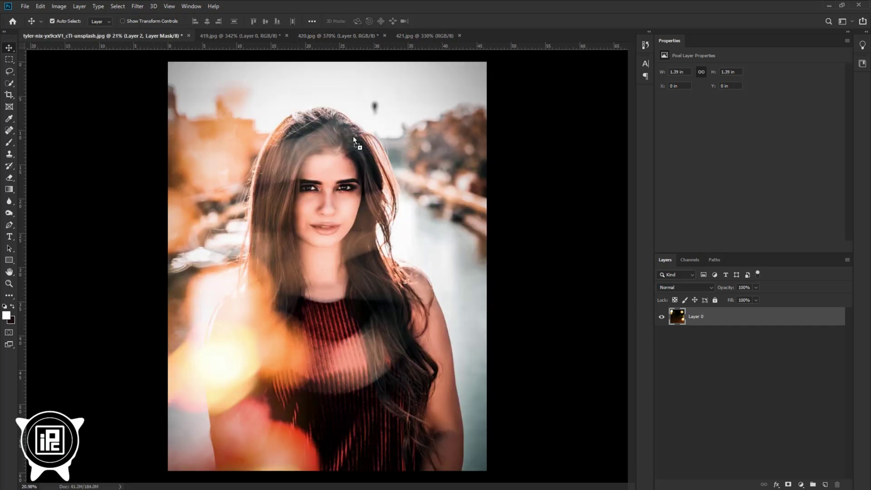
pyautogui.moveTo(149, 37); pyautogui.dragTo(354, 136)
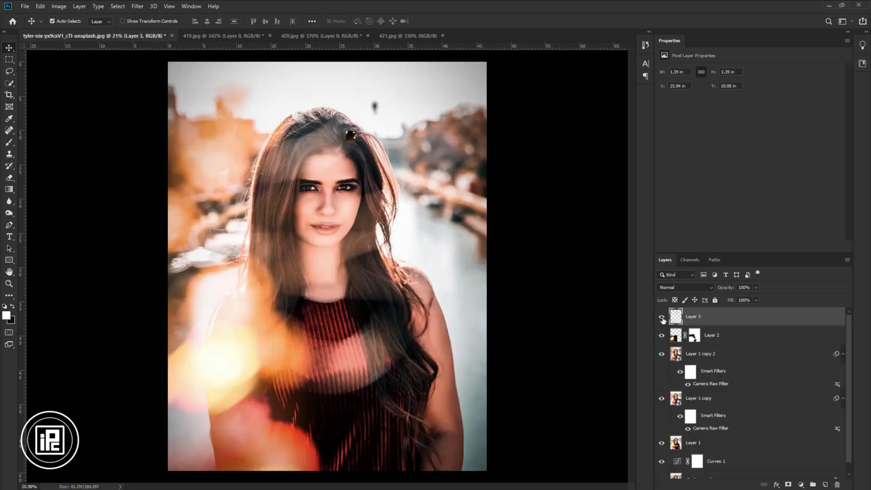
# Scale and straighten Layer 3 into a large overlay across the upper portrait
pyautogui.hotkey('ctrl', 't')
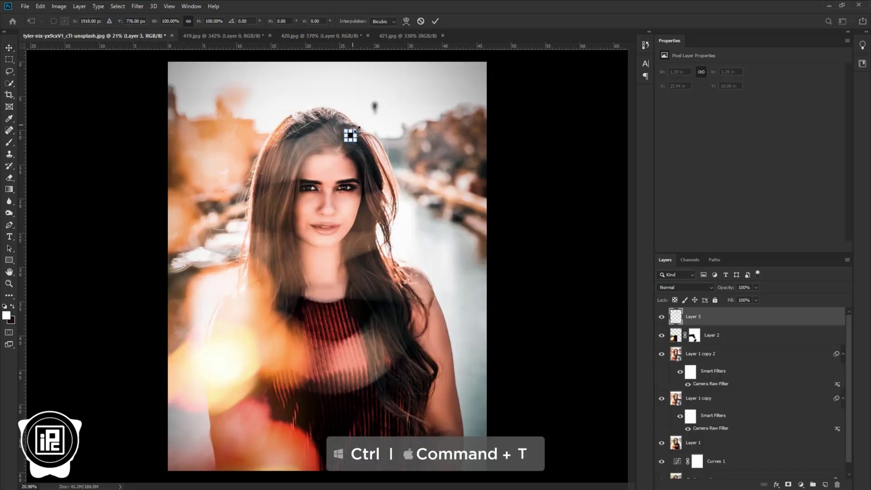
pyautogui.moveTo(364, 126); pyautogui.dragTo(401, 83)
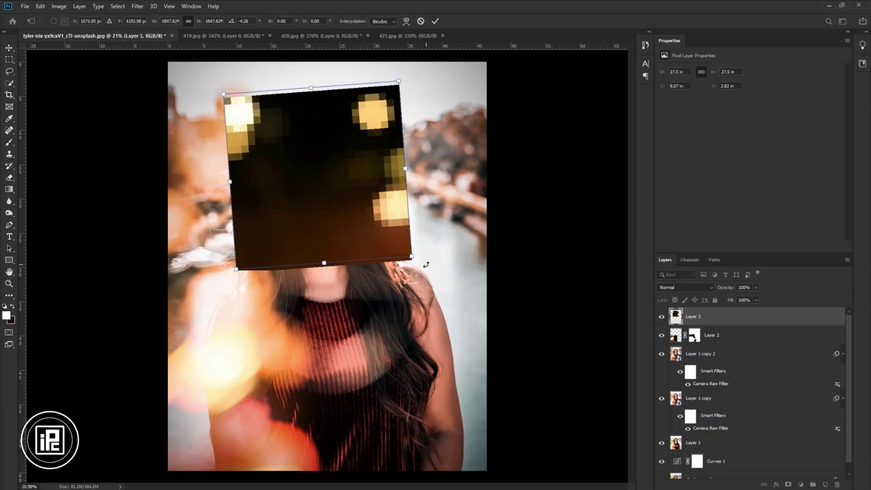
pyautogui.moveTo(417, 271); pyautogui.dragTo(420, 273)
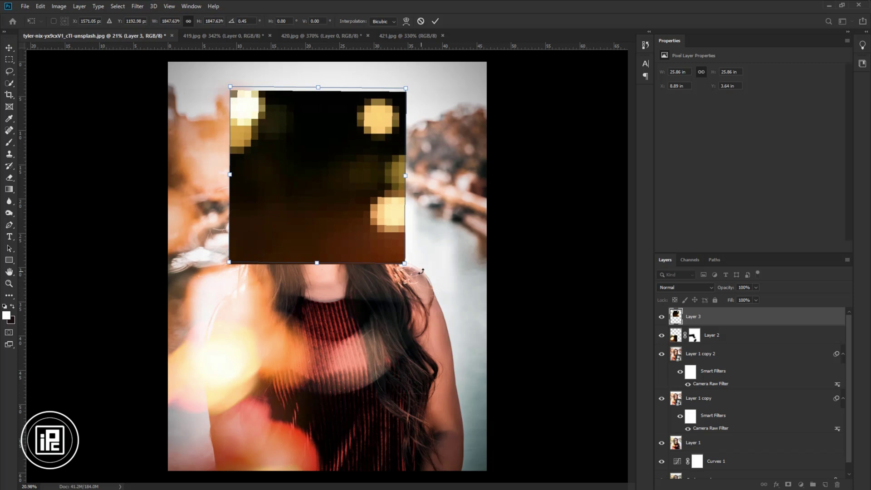
pyautogui.moveTo(406, 264)
pyautogui.mouseDown()
pyautogui.moveTo(474, 301)
pyautogui.moveTo(429, 258)
pyautogui.moveTo(369, 57)
pyautogui.mouseUp()
pyautogui.click(435, 21)
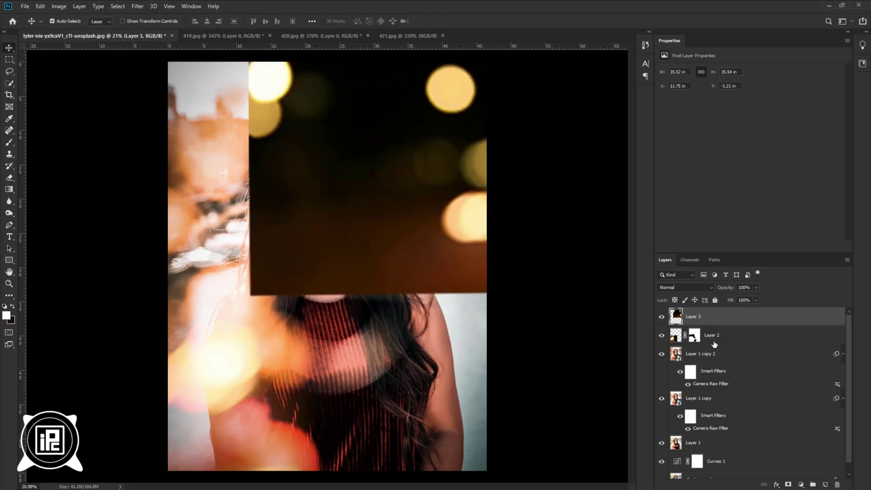
# Blend Layer 3 in Screen mode and mask it off the woman's face and hair
pyautogui.click(684, 288)
pyautogui.click(674, 338)
pyautogui.click(789, 485)
pyautogui.press('b')
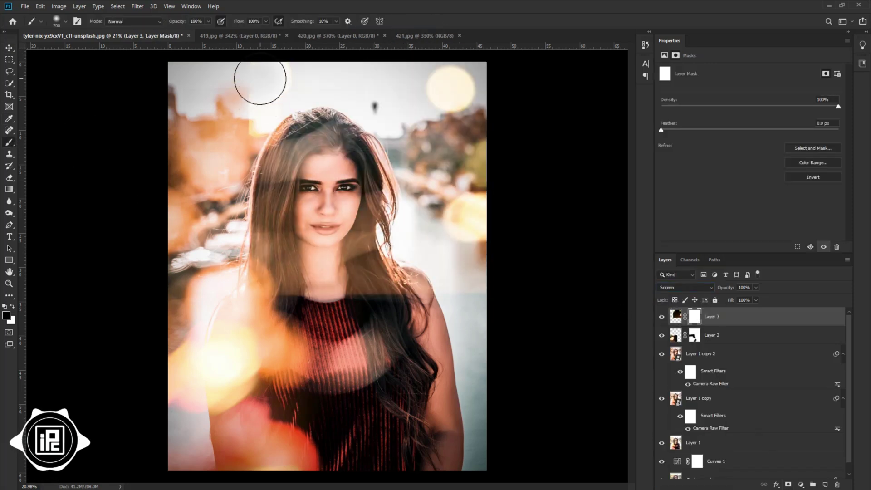
pyautogui.moveTo(257, 279)
pyautogui.mouseDown()
pyautogui.moveTo(476, 293)
pyautogui.moveTo(276, 293)
pyautogui.mouseUp()
# Cut the whole 421.jpg bokeh and paste it into the portrait as Layer 4
pyautogui.press('v')
pyautogui.click(426, 35)
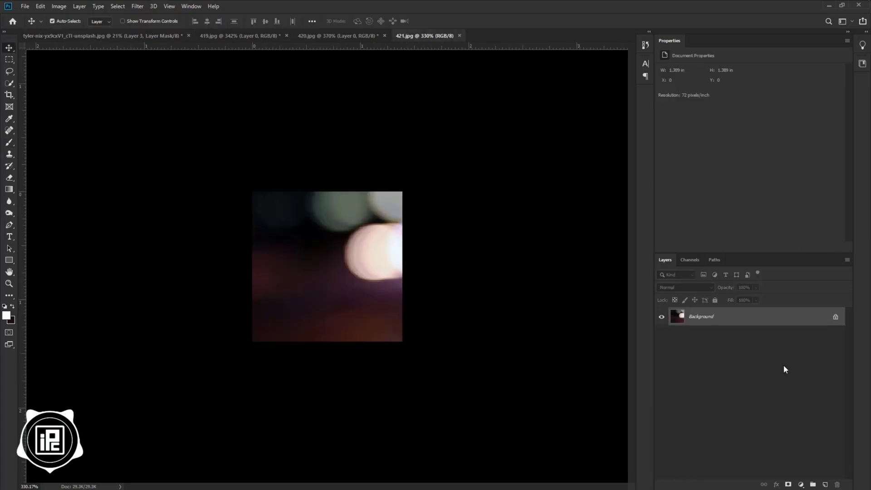
pyautogui.hotkey('ctrl', 'a')
pyautogui.hotkey('ctrl', 'x')
pyautogui.click(102, 35)
pyautogui.hotkey('ctrl', 'v')
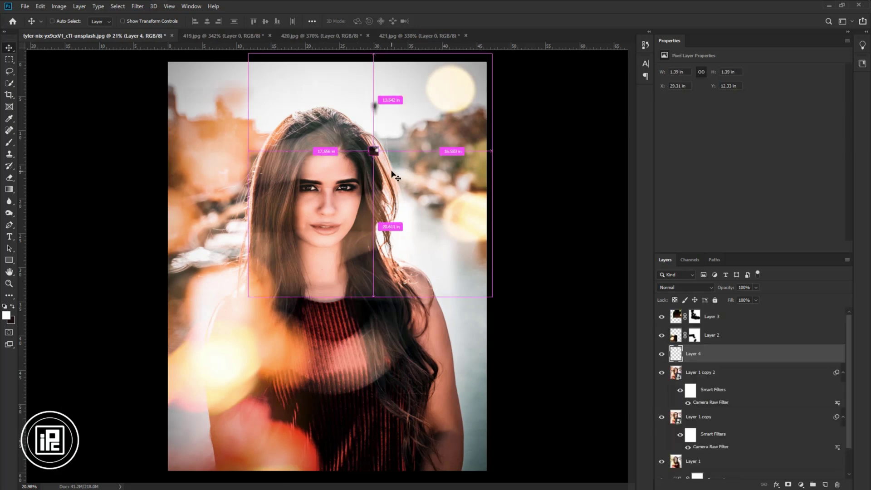
# Enlarge Layer 4 over the portrait's upper right and commit the transform
pyautogui.hotkey('ctrl', 't')
pyautogui.moveTo(378, 145); pyautogui.dragTo(463, 83)
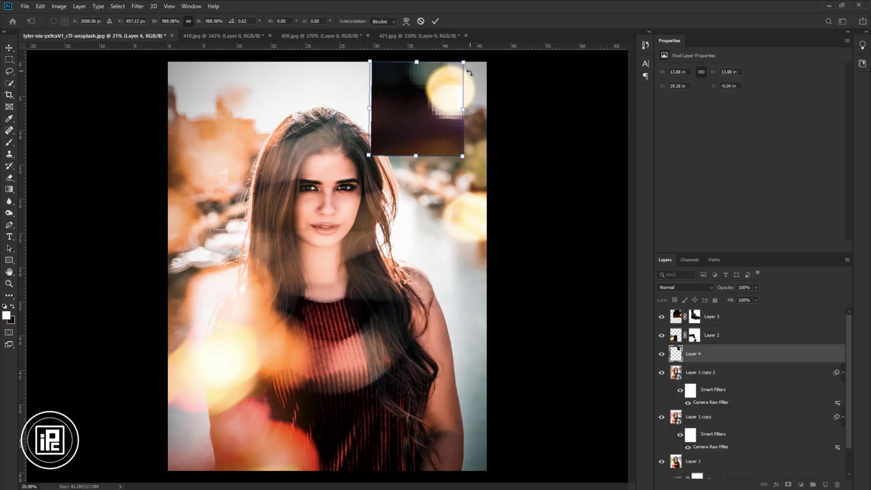
pyautogui.moveTo(368, 156); pyautogui.dragTo(286, 276)
pyautogui.click(435, 21)
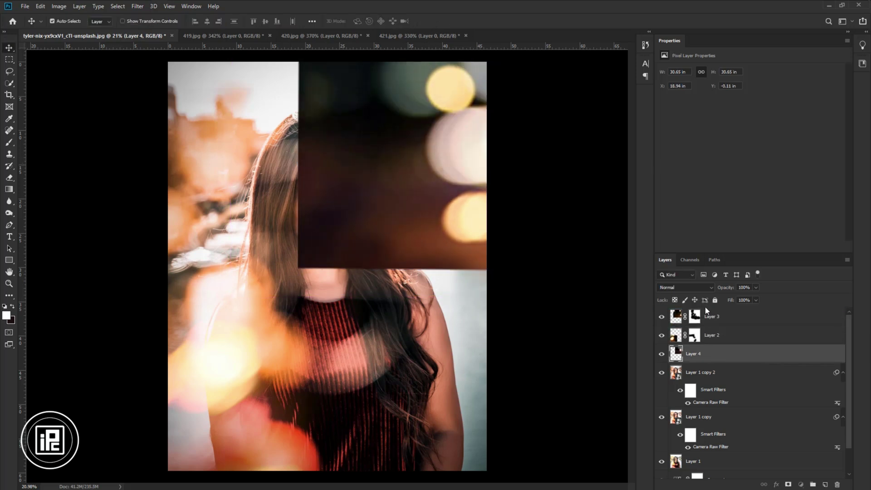
# Move Layer 4 to the top of the stack, set it to Screen, and add a brush-painted mask
pyautogui.doubleClick(711, 316)
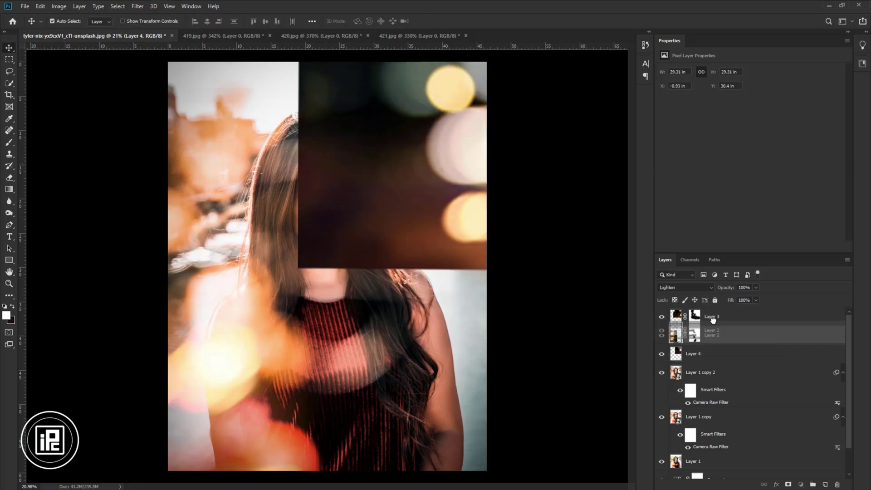
pyautogui.moveTo(721, 355); pyautogui.dragTo(722, 310)
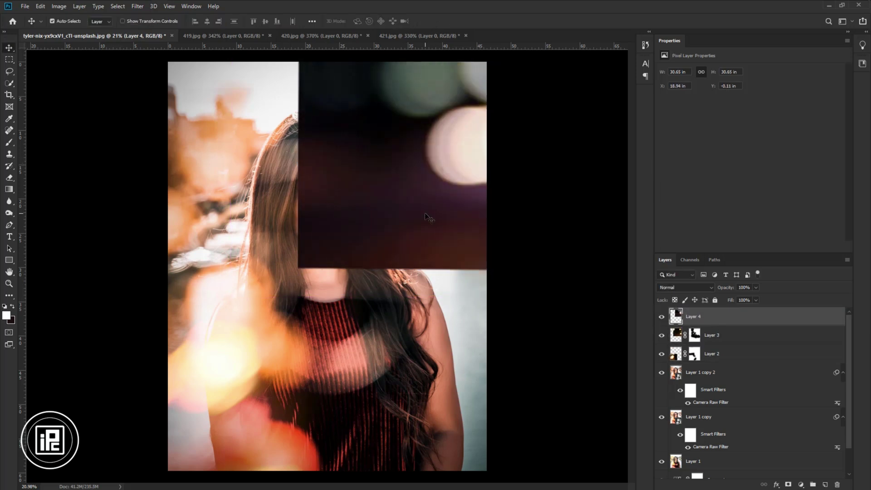
pyautogui.click(687, 287)
pyautogui.click(665, 339)
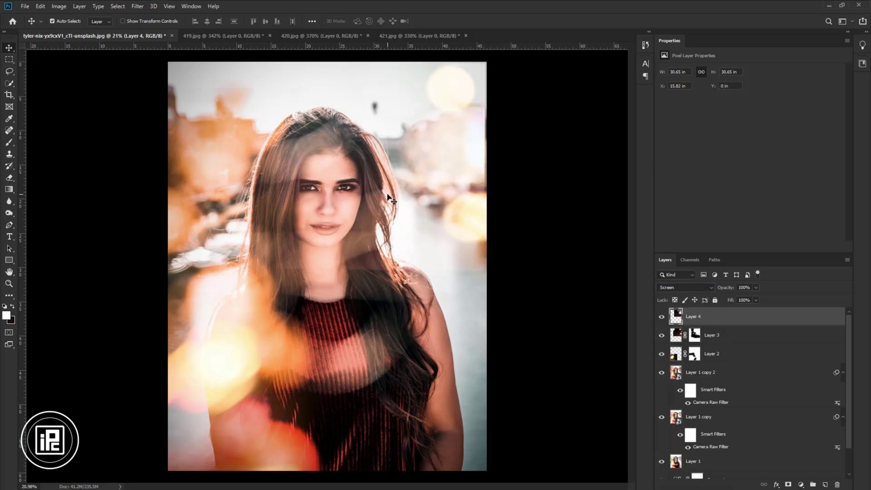
pyautogui.click(788, 484)
pyautogui.click(9, 143)
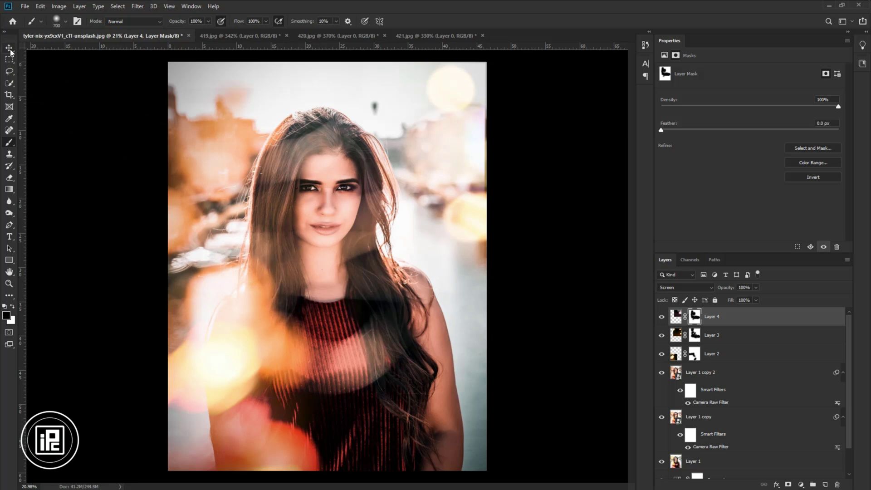
pyautogui.press('v')
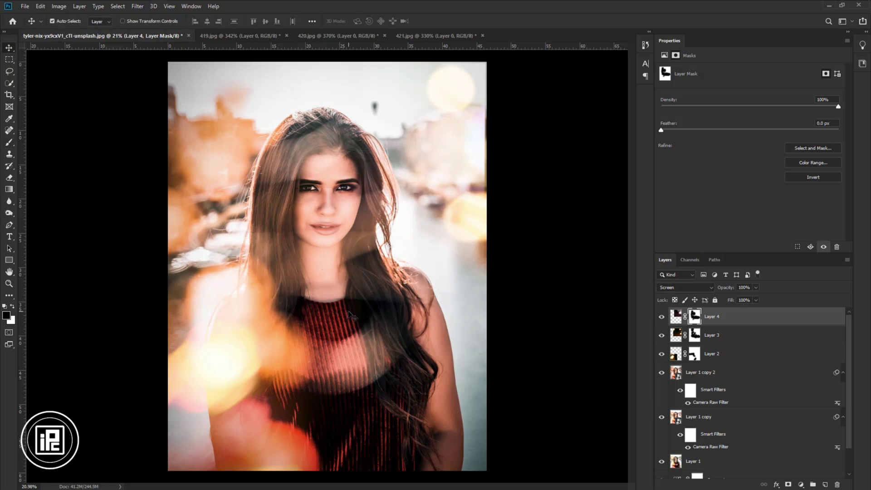